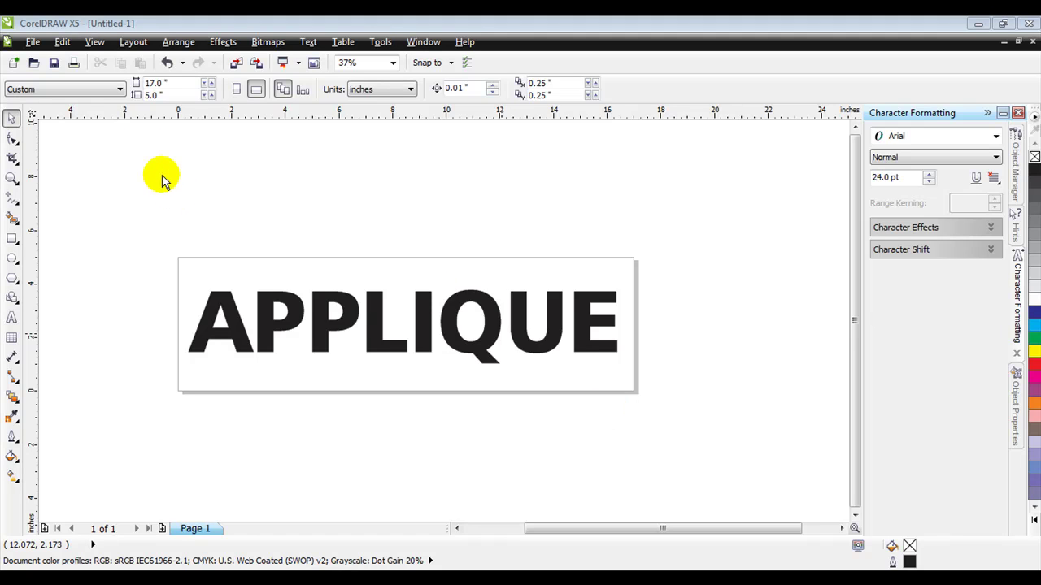
Open the File menu for the finished APPLIQUE lettering
left_click(32, 41)
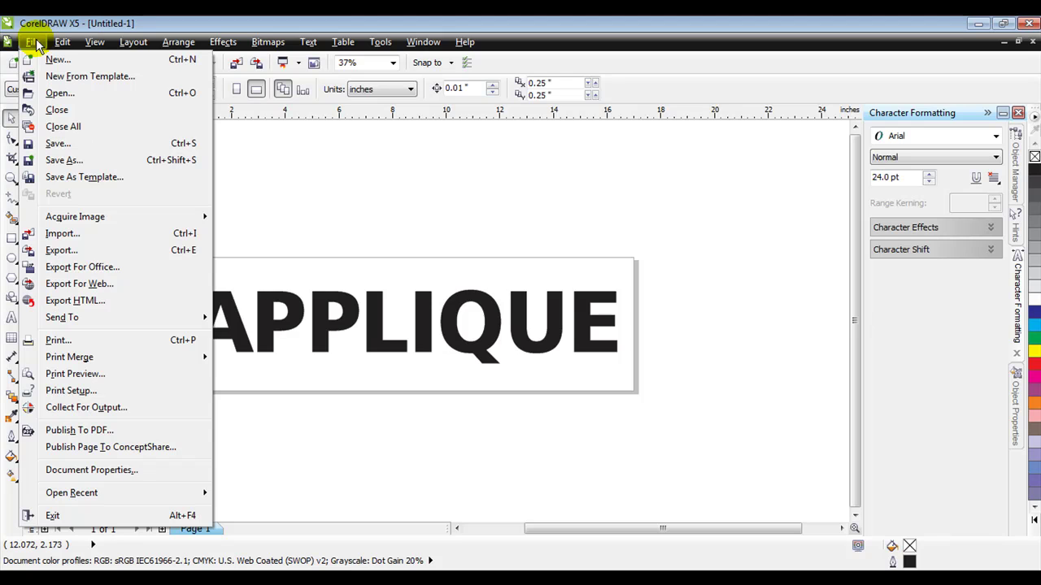
Export the drawing as Applique.eps in EPS format and accept the EPS export settings
left_click(69, 254)
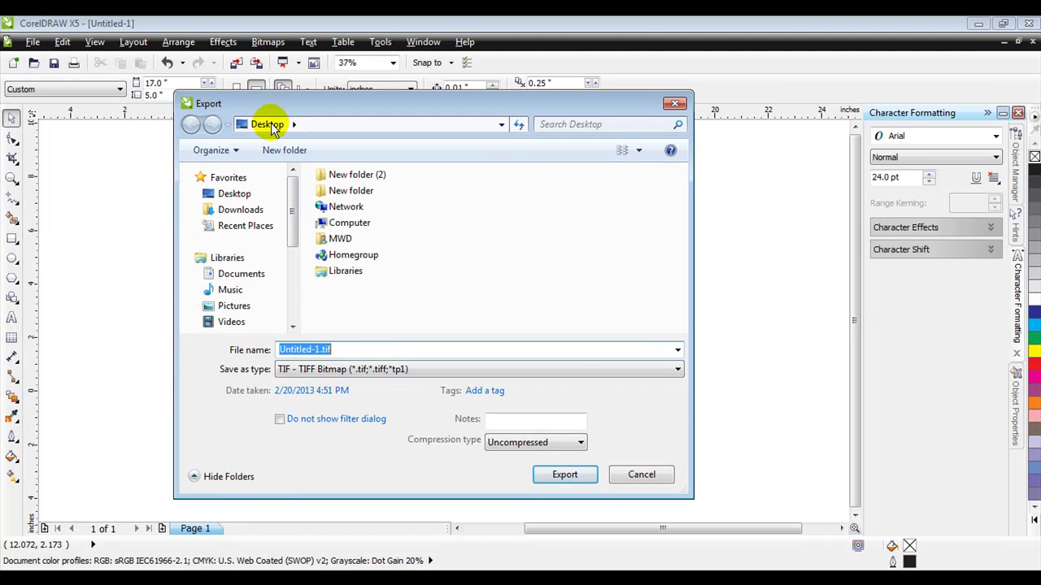
left_click(317, 349)
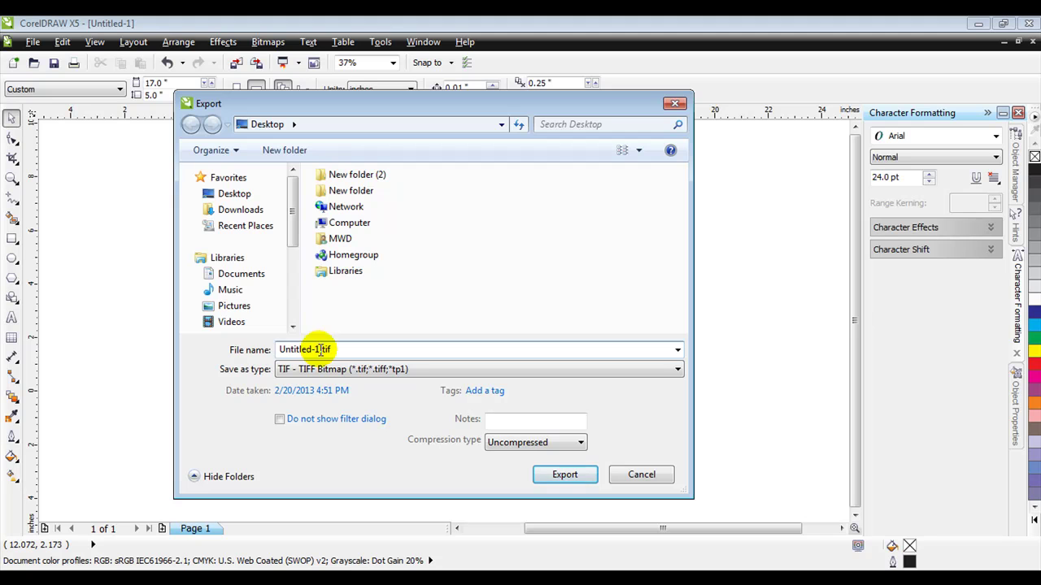
left_click_drag(318, 349, 254, 358)
key("BackSpace")
type("Applique")
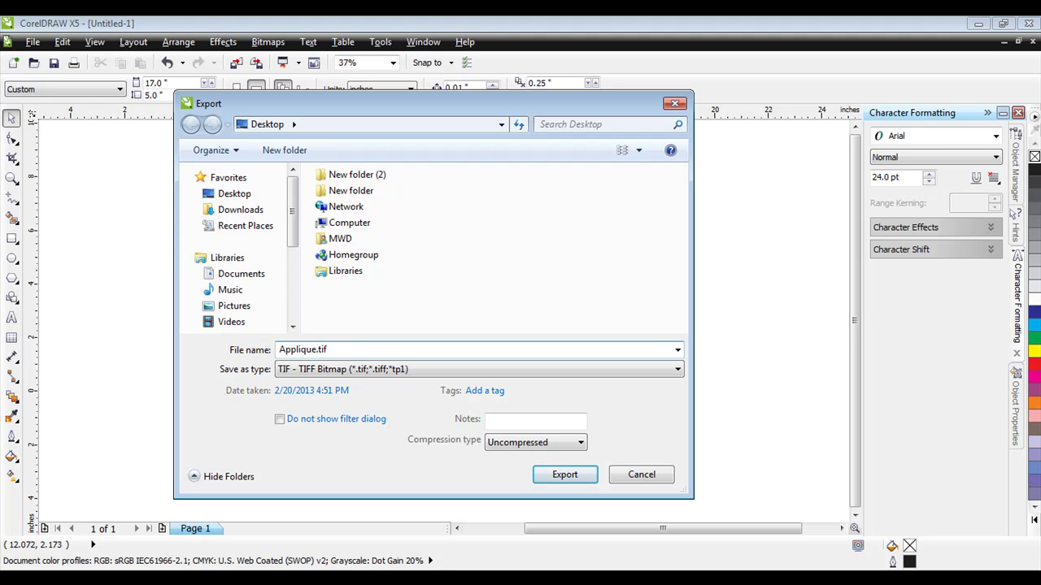
left_click(676, 372)
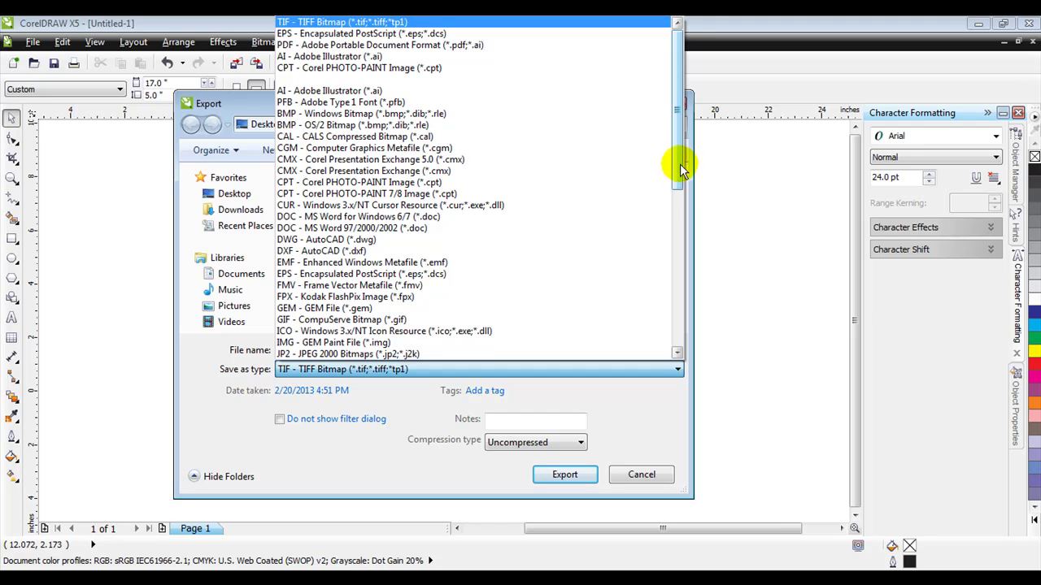
left_click(416, 37)
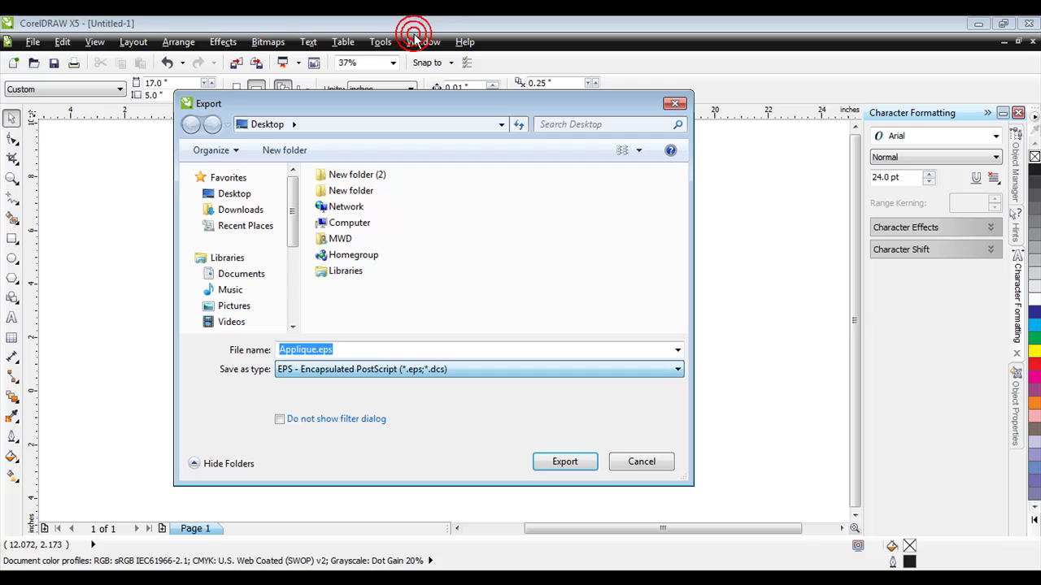
left_click(572, 464)
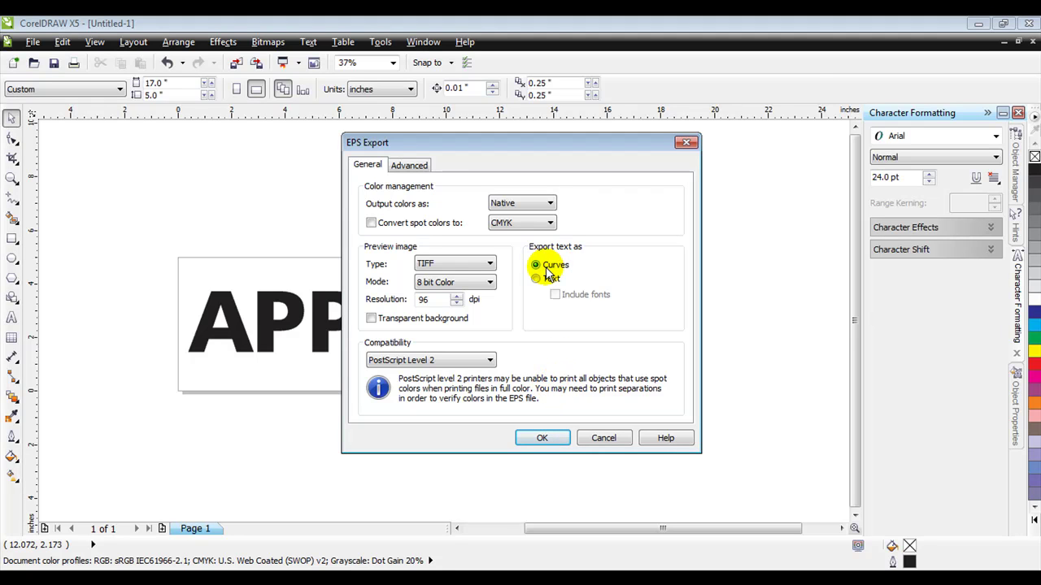
left_click(543, 440)
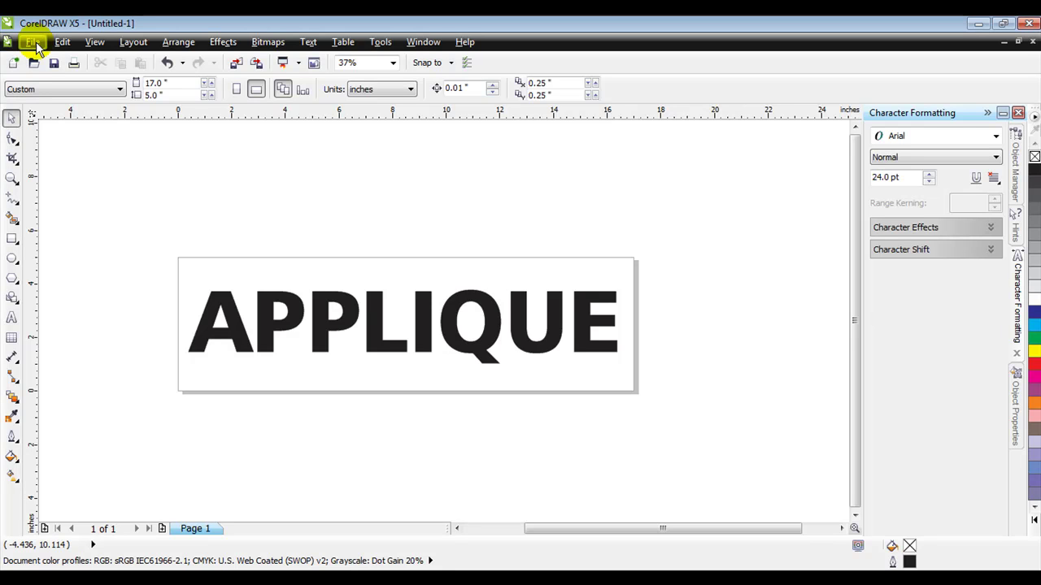
Export the drawing again as a TIFF bitmap named Applique.tif
left_click(36, 41)
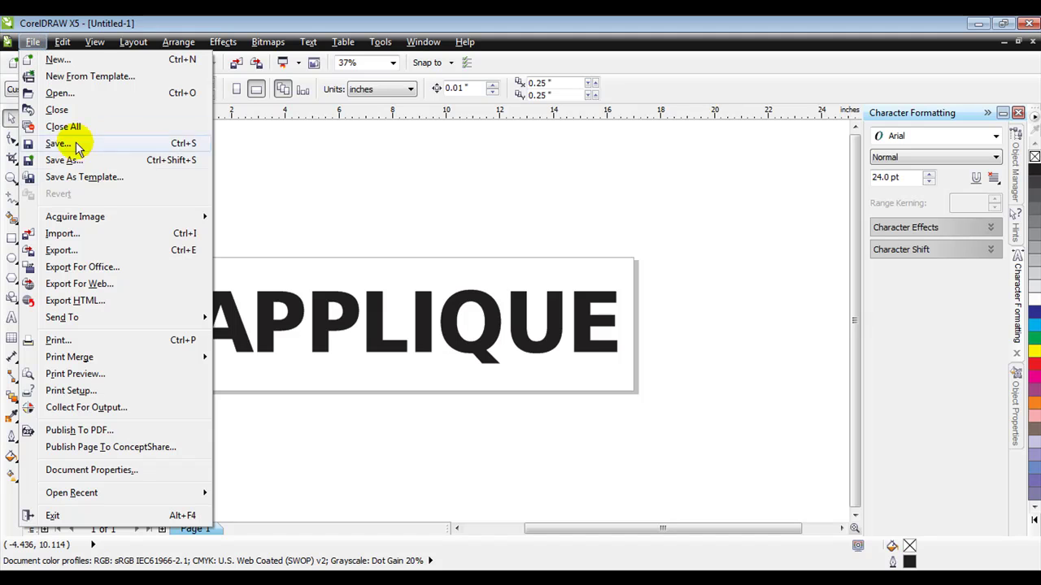
left_click(73, 251)
left_click(673, 371)
left_click(673, 371)
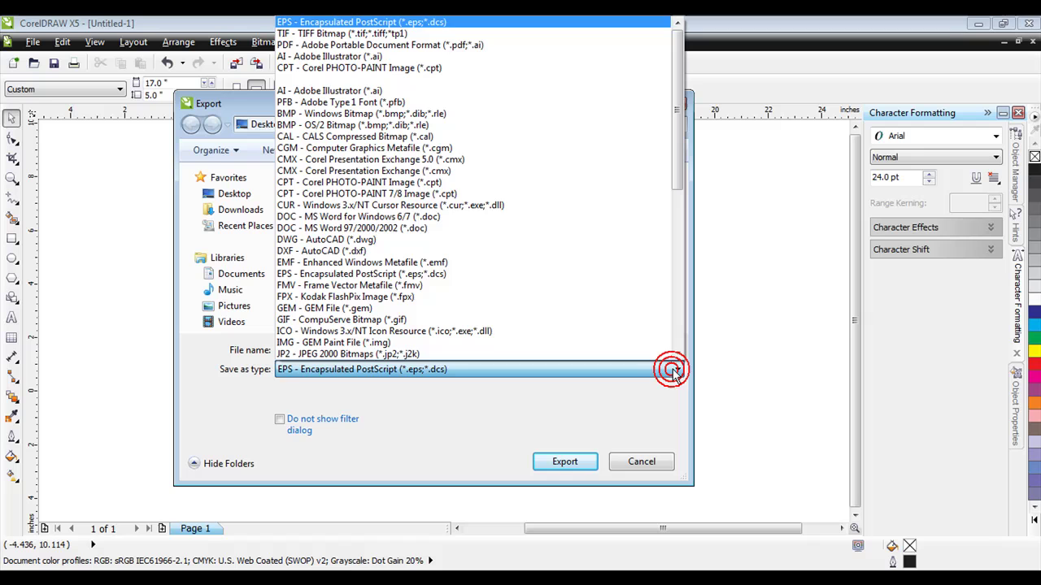
left_click(483, 36)
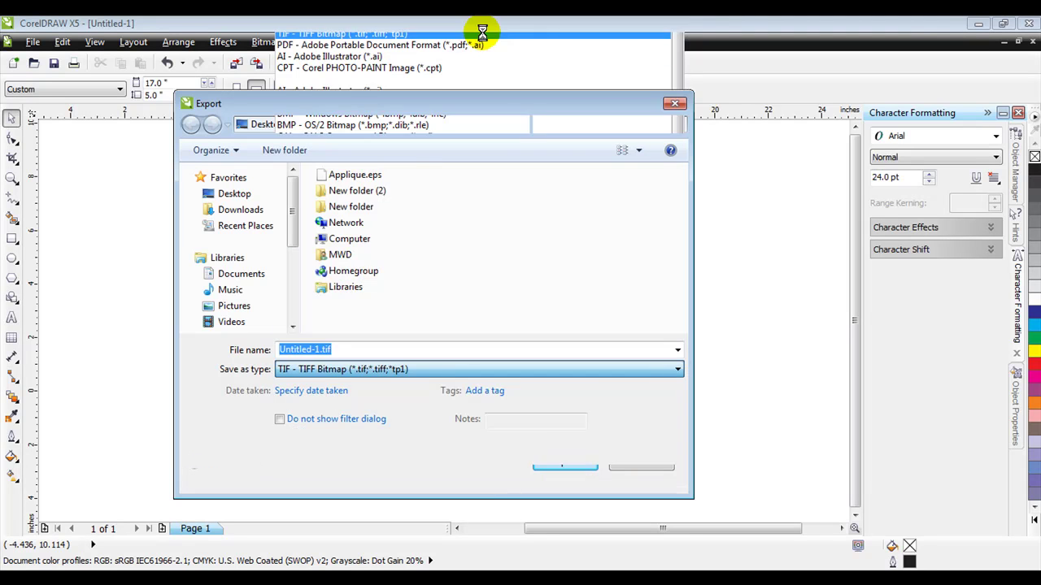
left_click(320, 349)
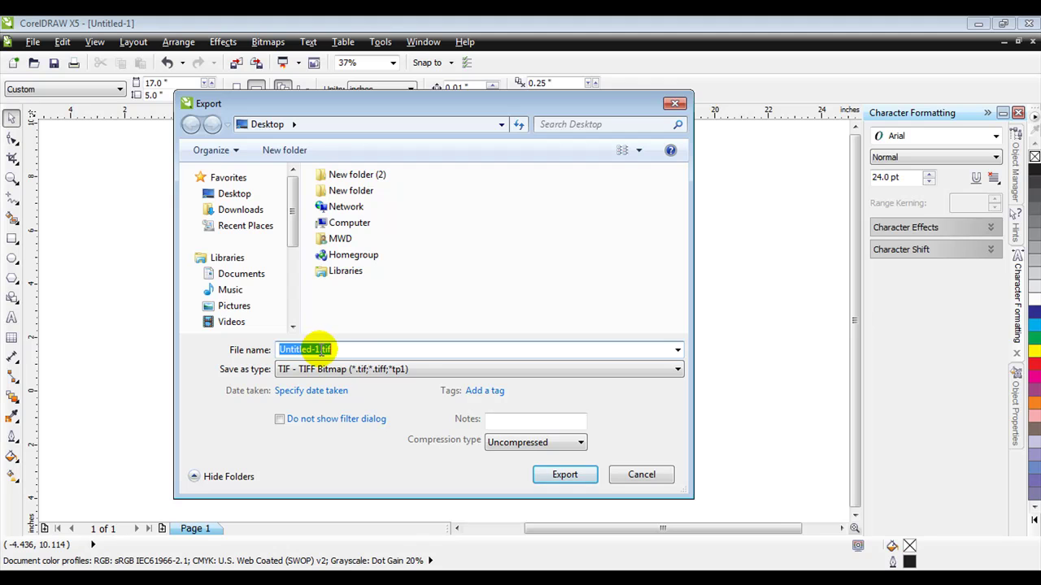
left_click_drag(319, 349, 254, 345)
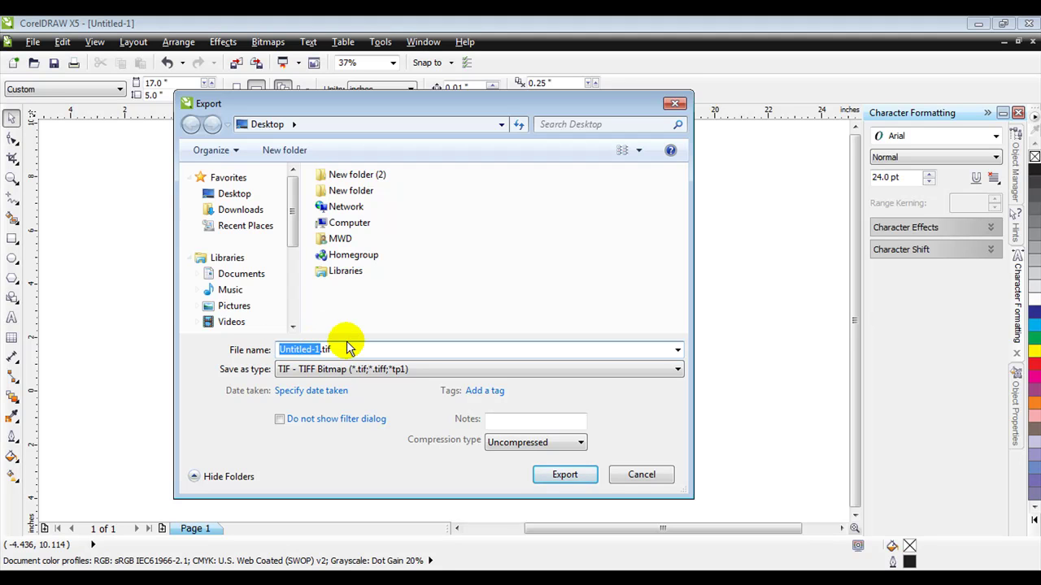
type("Applique")
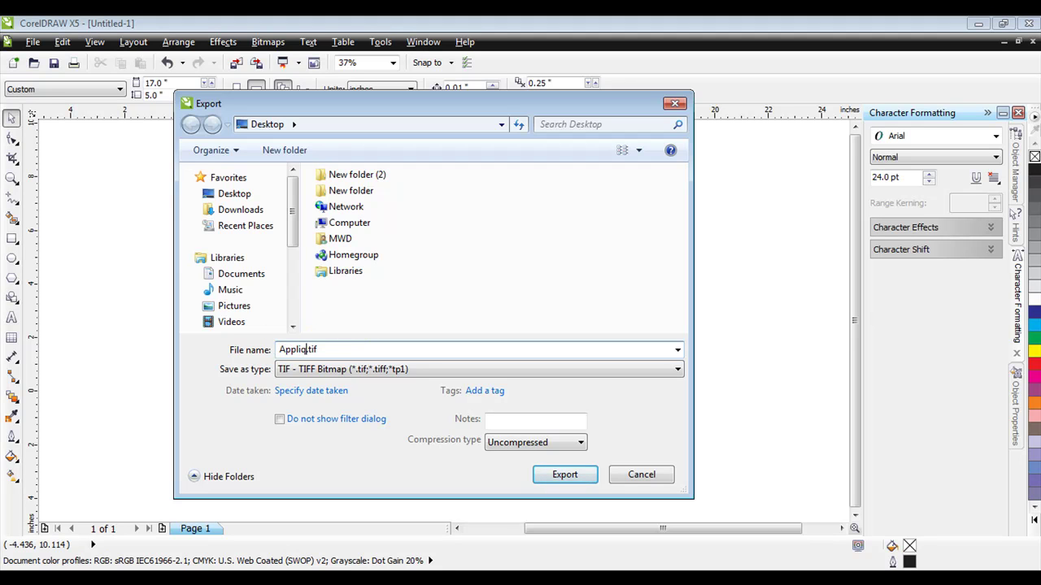
left_click(557, 475)
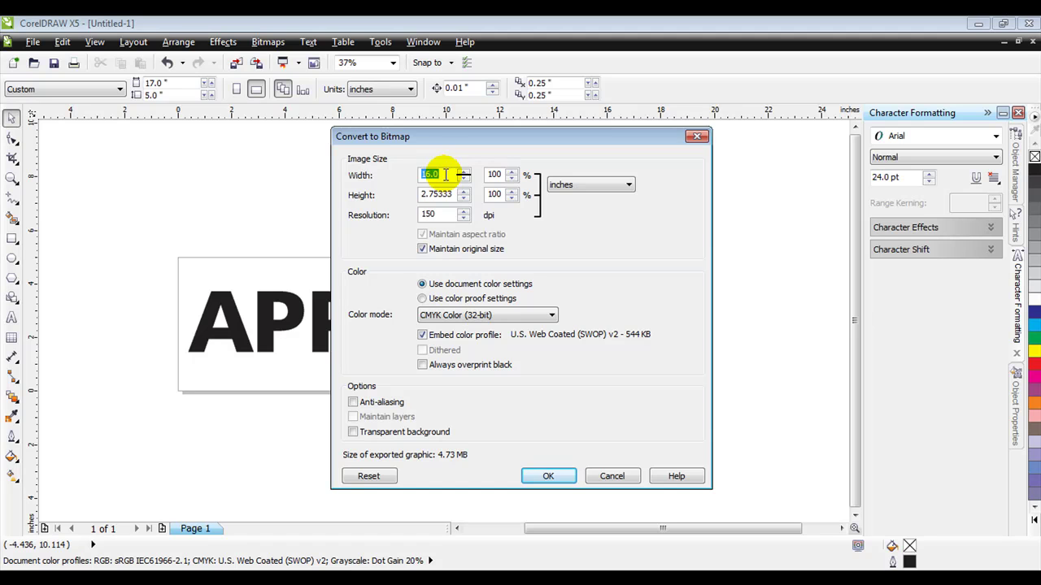
Accept the 150 dpi CMYK bitmap conversion to finish writing Applique.tif
left_click(556, 478)
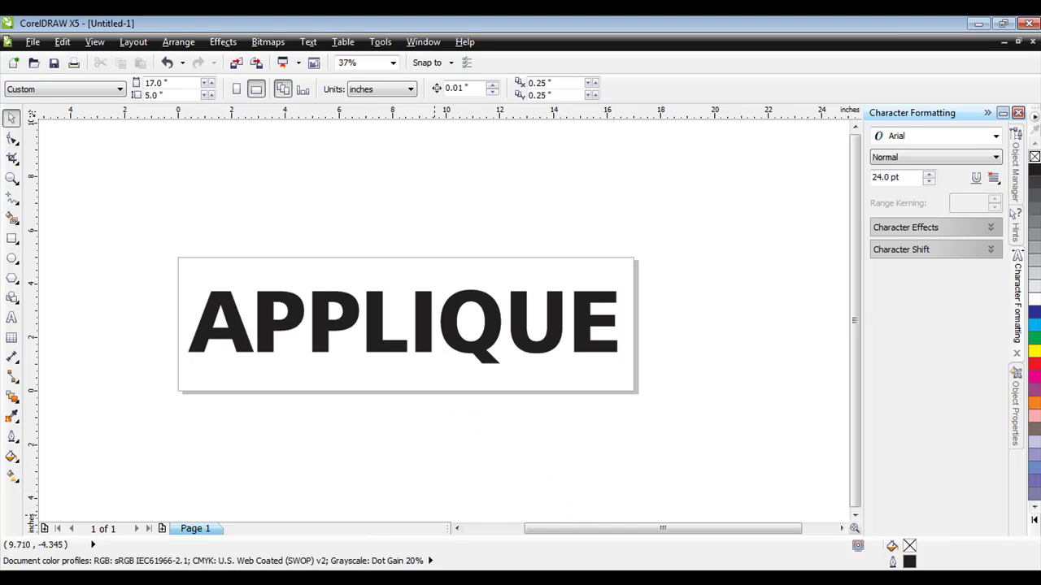
In CutStudio, import Applique.eps as an Adobe Illustrator file into the cutting layout
mouse_move(398, 582)
left_click(398, 551)
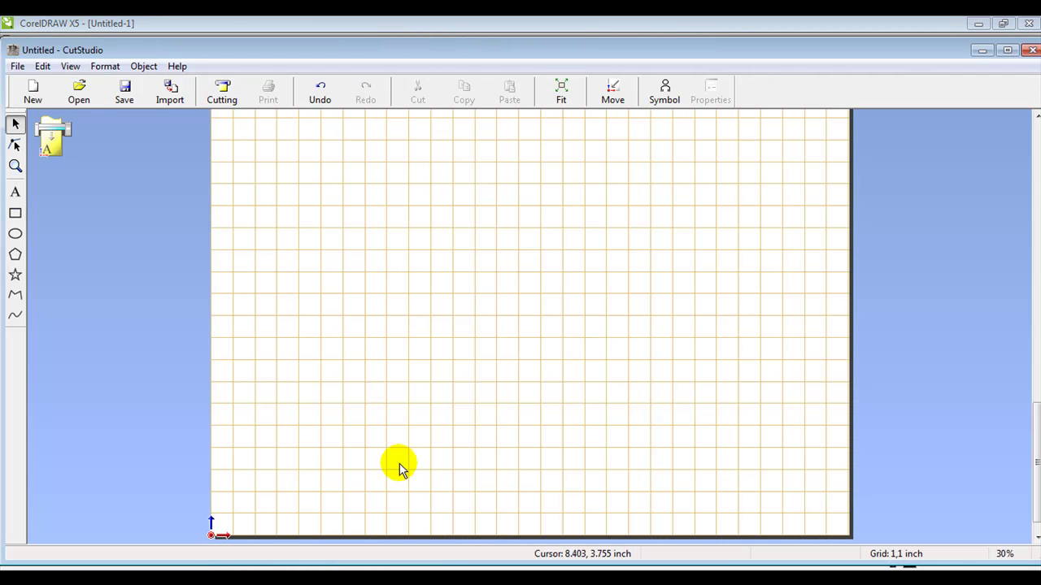
left_click(17, 66)
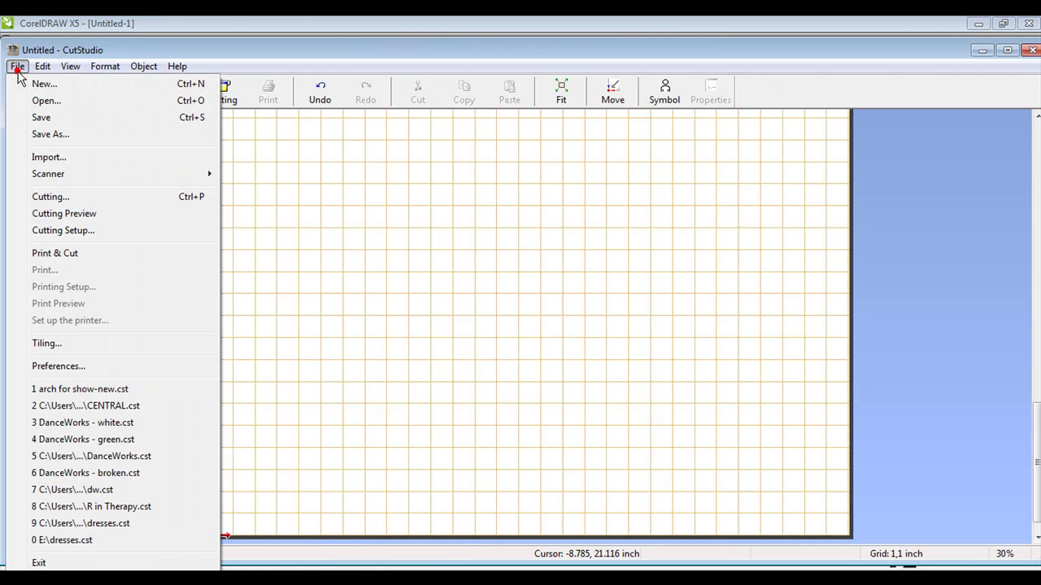
left_click(37, 159)
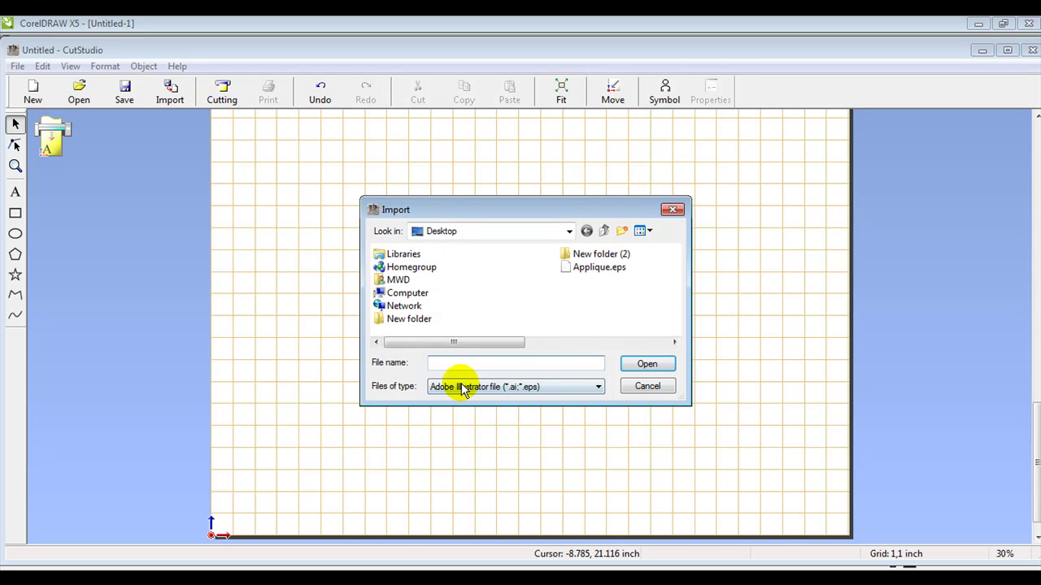
left_click(597, 389)
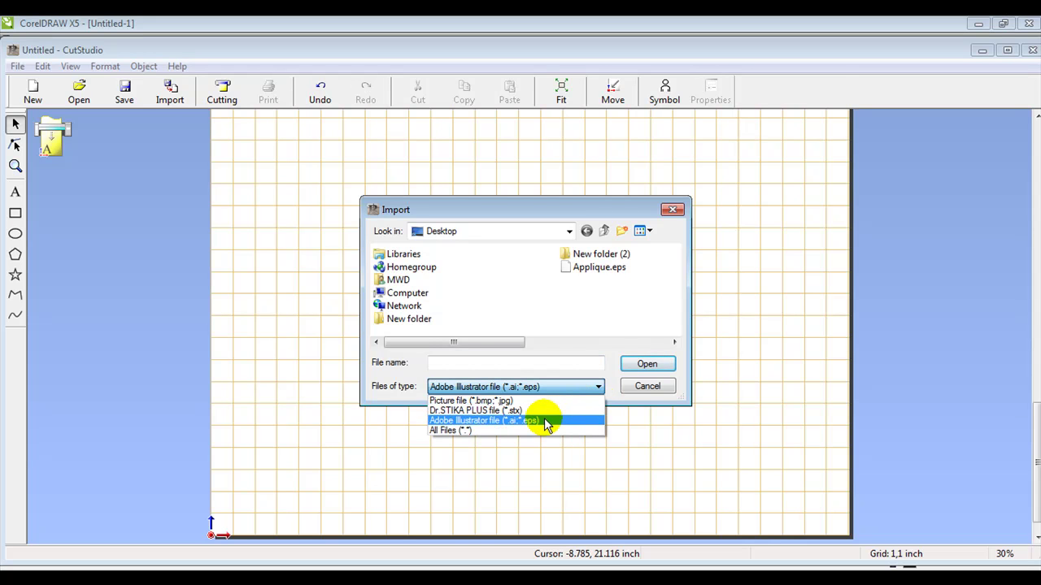
left_click(491, 422)
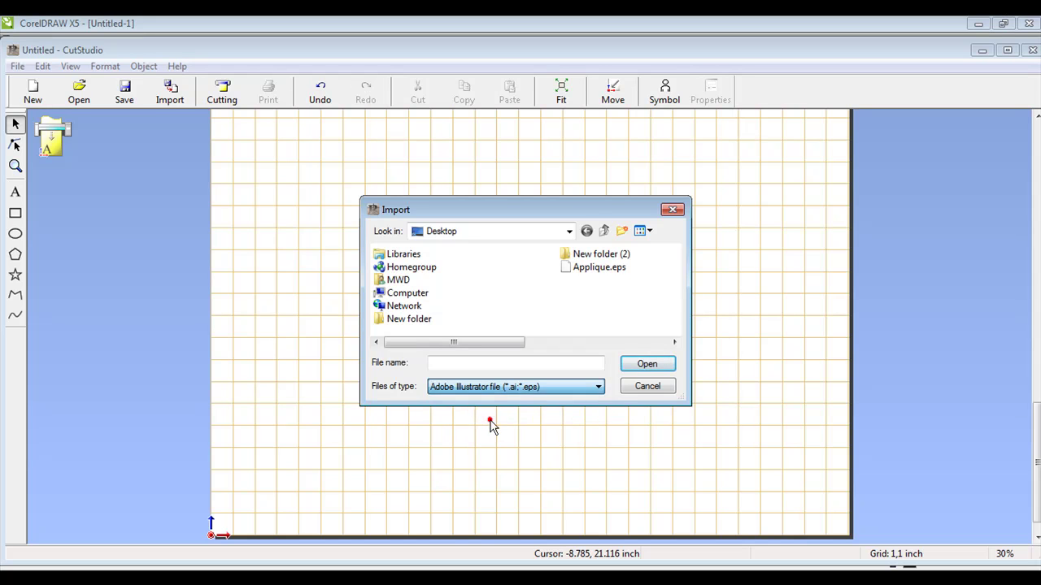
left_click(578, 268)
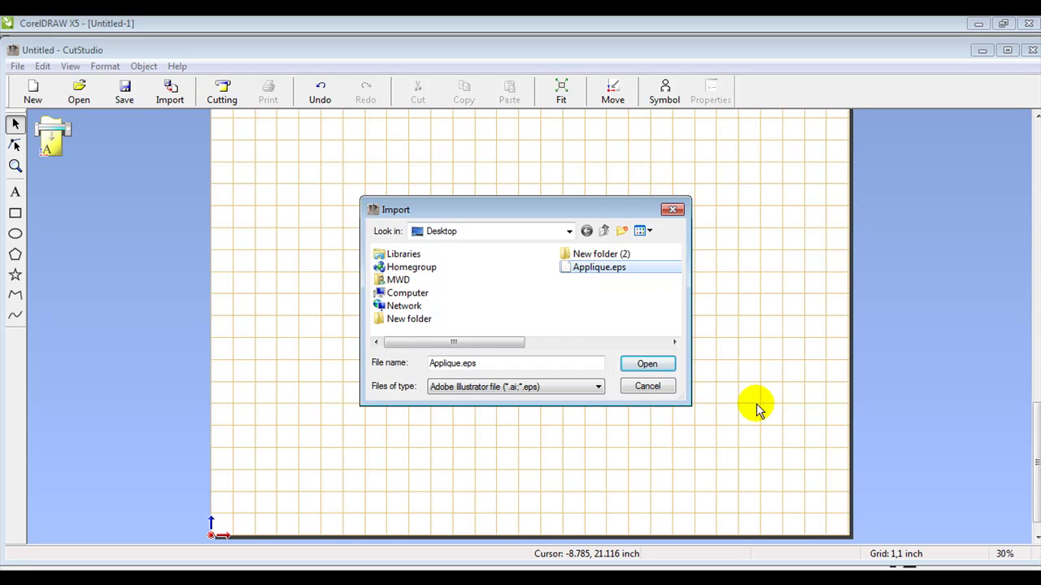
left_click(647, 365)
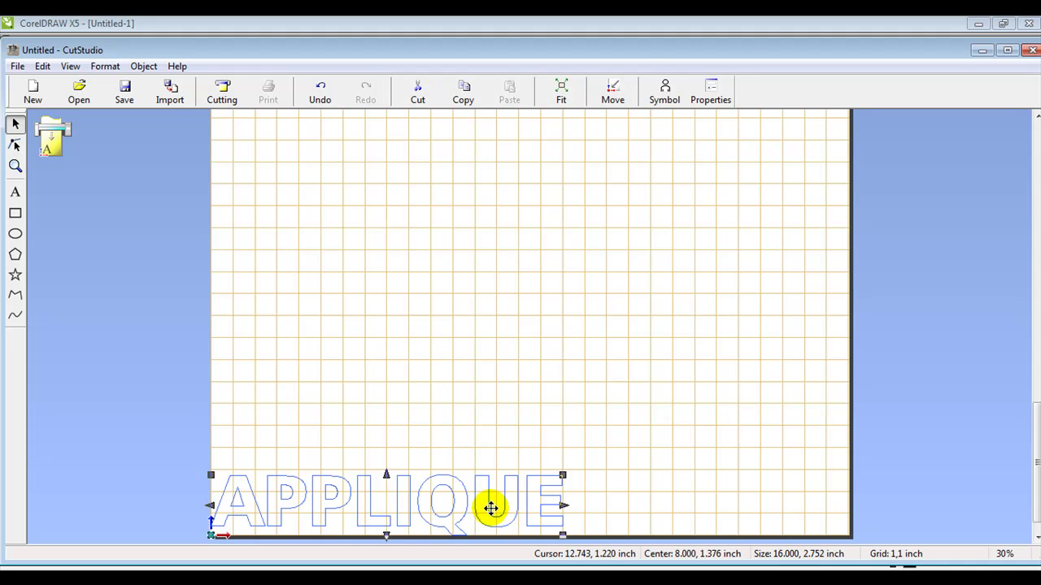
In IDS, insert the Applique.tif image and accept its 406.4 × 70 mm size
mouse_move(303, 579)
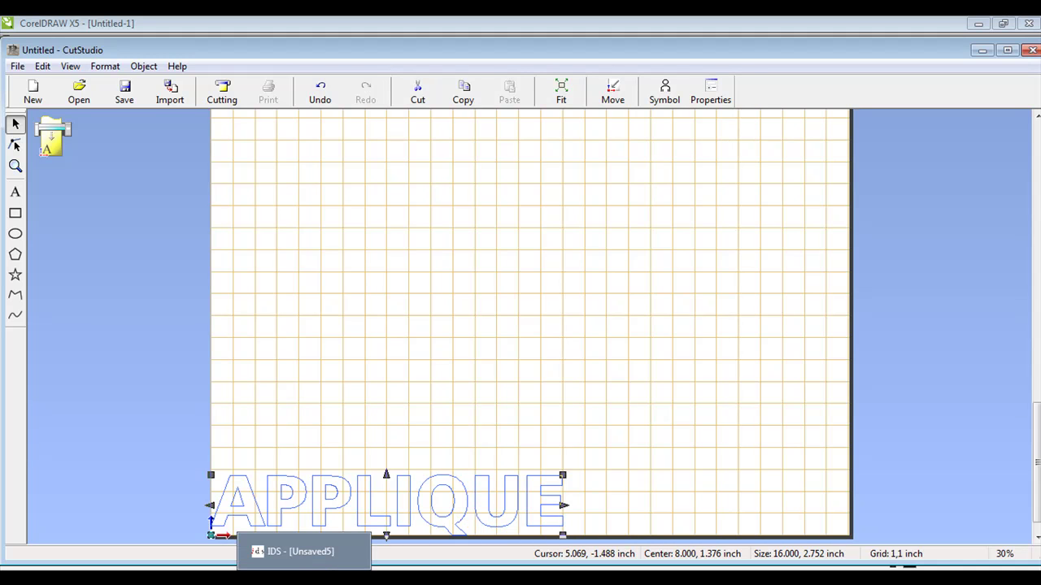
left_click(301, 551)
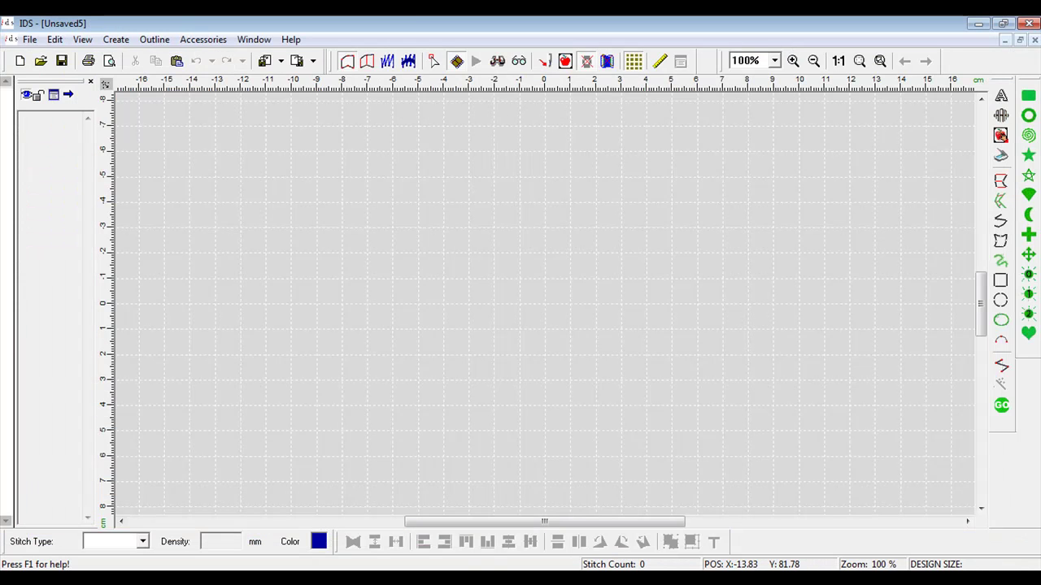
left_click(115, 39)
left_click(146, 90)
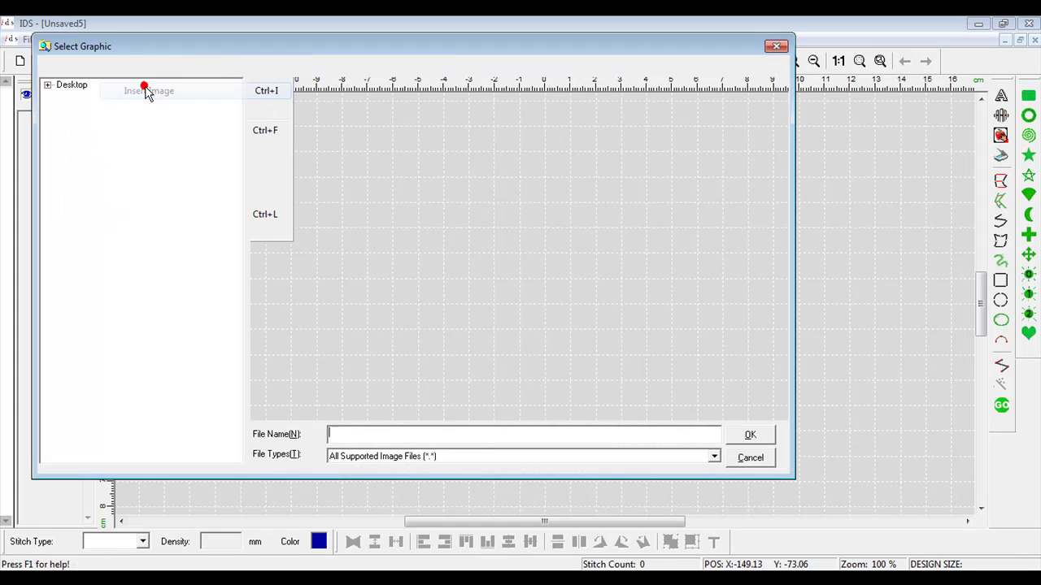
left_click(397, 127)
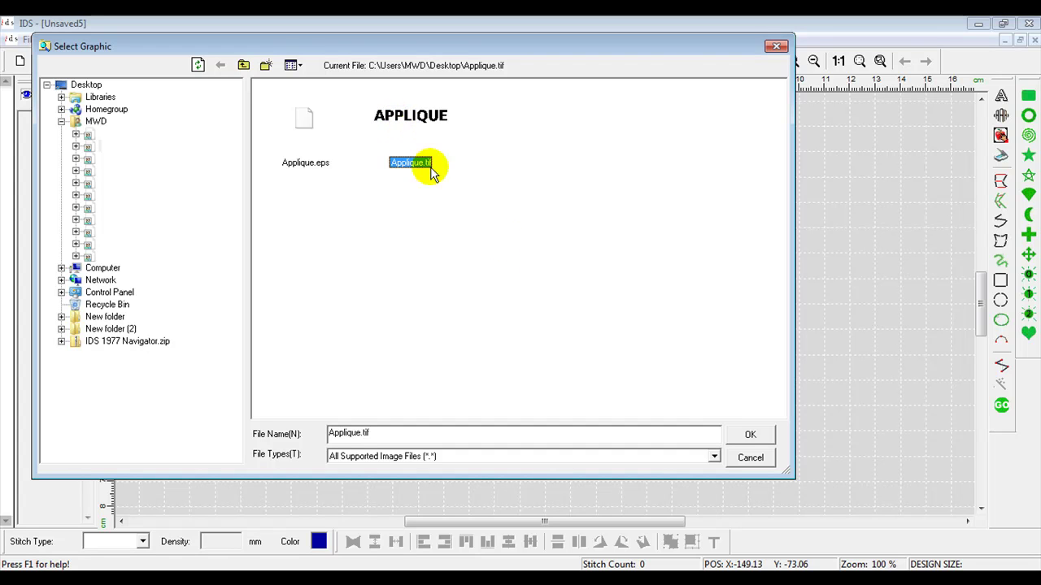
left_click(748, 437)
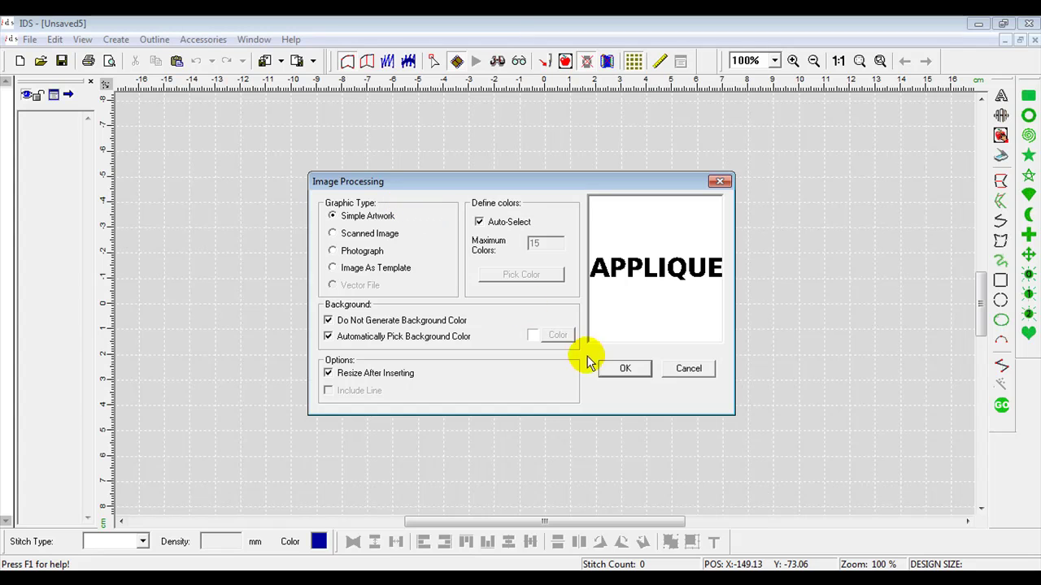
left_click(615, 373)
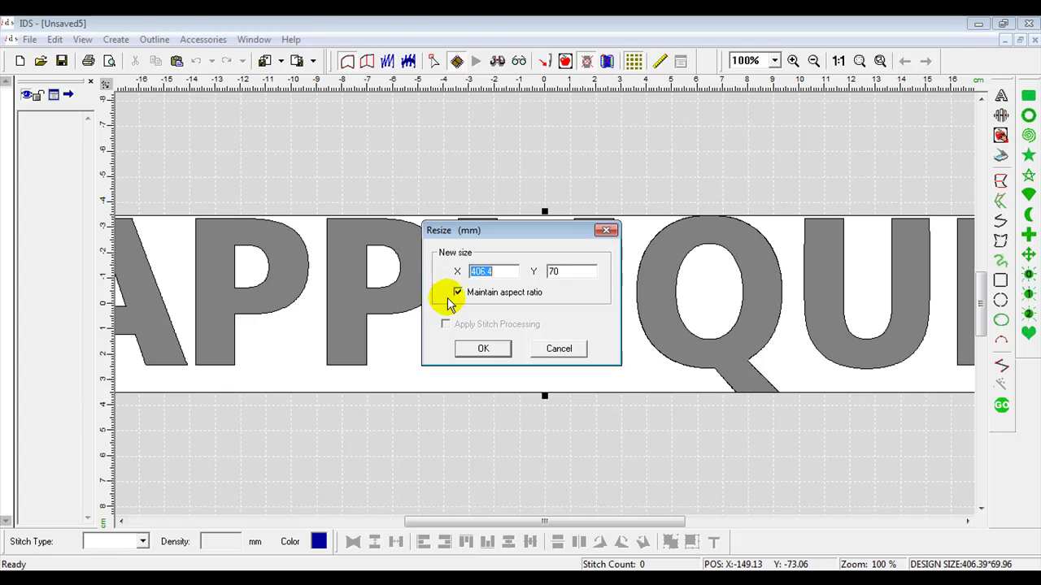
left_click(501, 350)
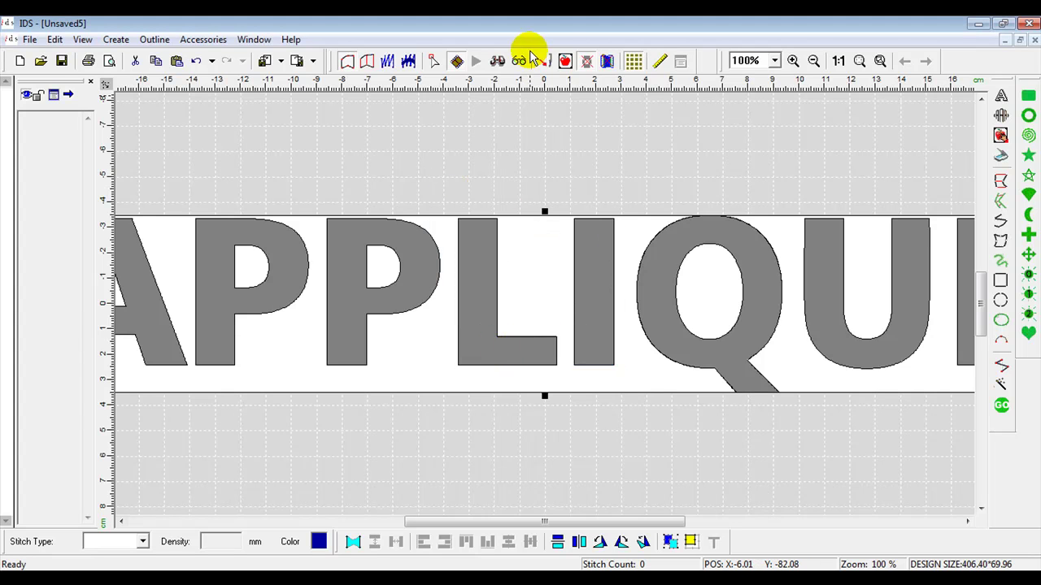
Generate stitches for the APPLIQUE letters and fit the whole design in view
left_click(565, 61)
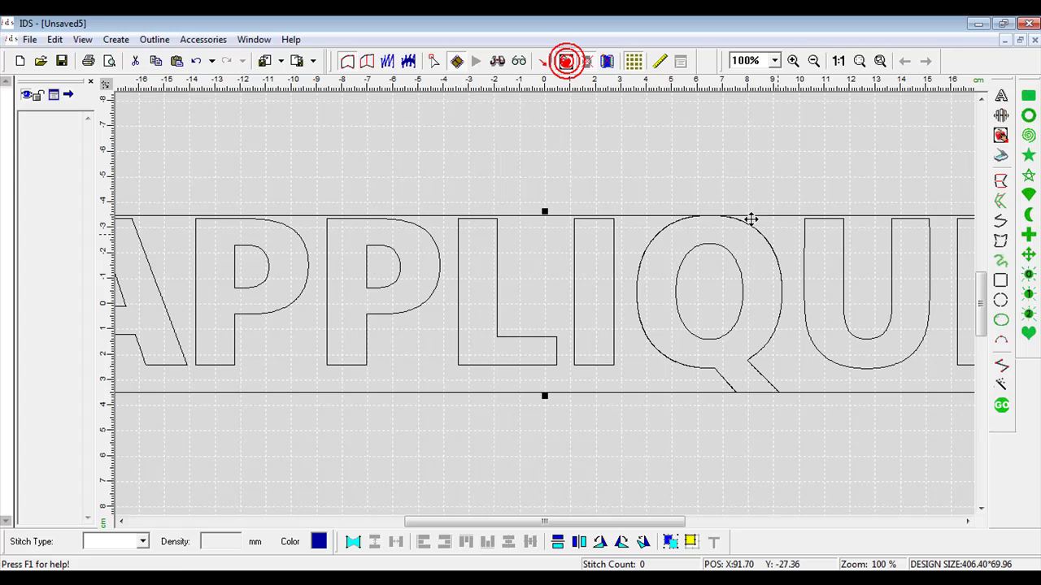
left_click(1003, 409)
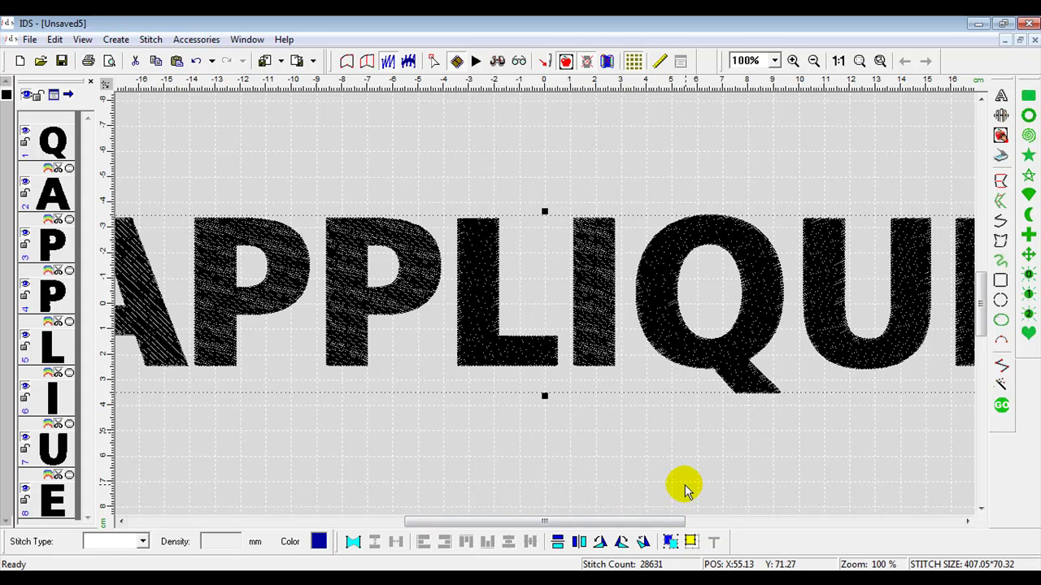
key("ctrl+0")
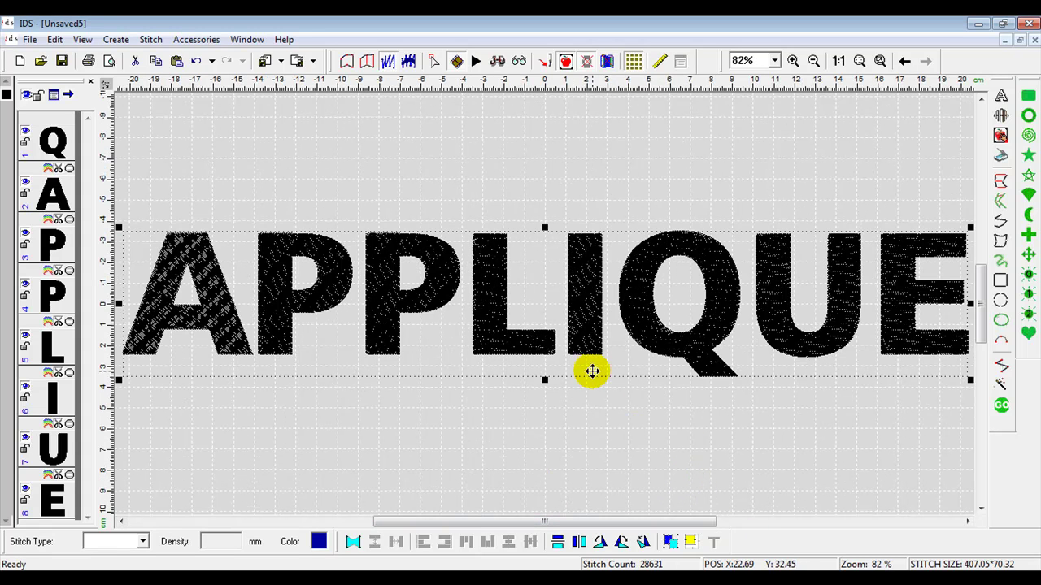
Set the measurement unit to inches in View Preferences
left_click(82, 39)
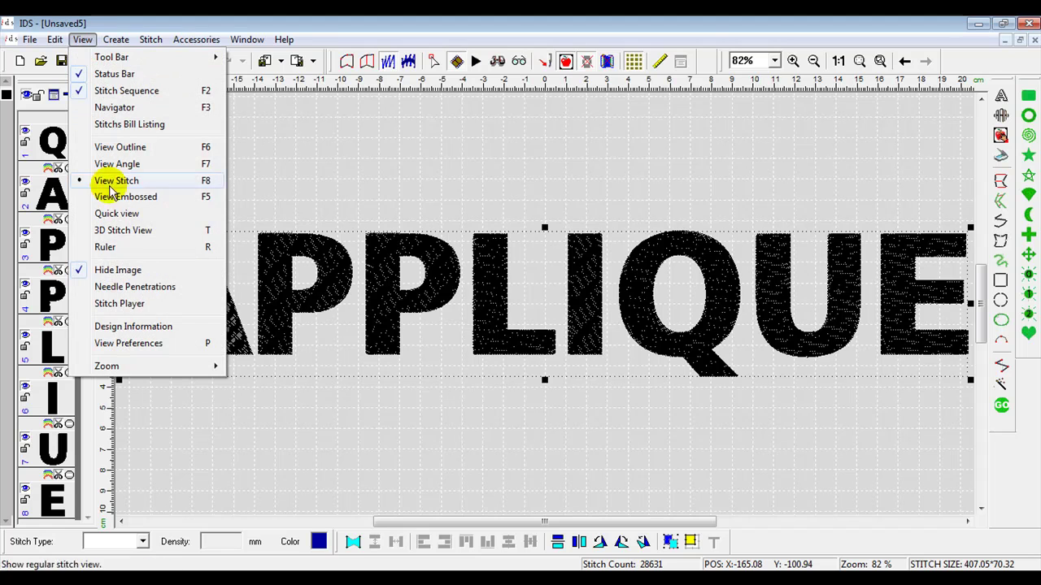
left_click(126, 344)
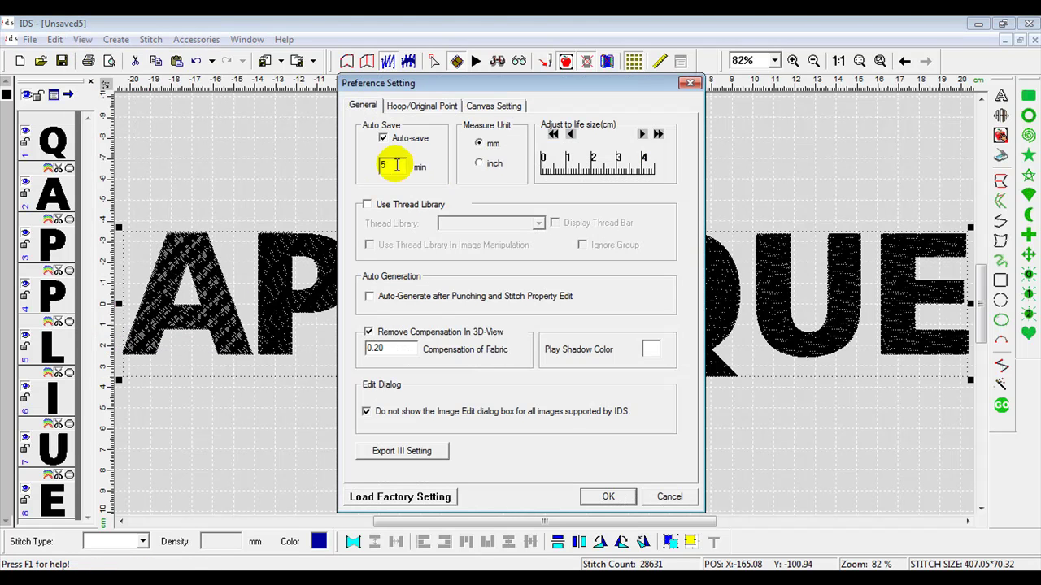
left_click(481, 163)
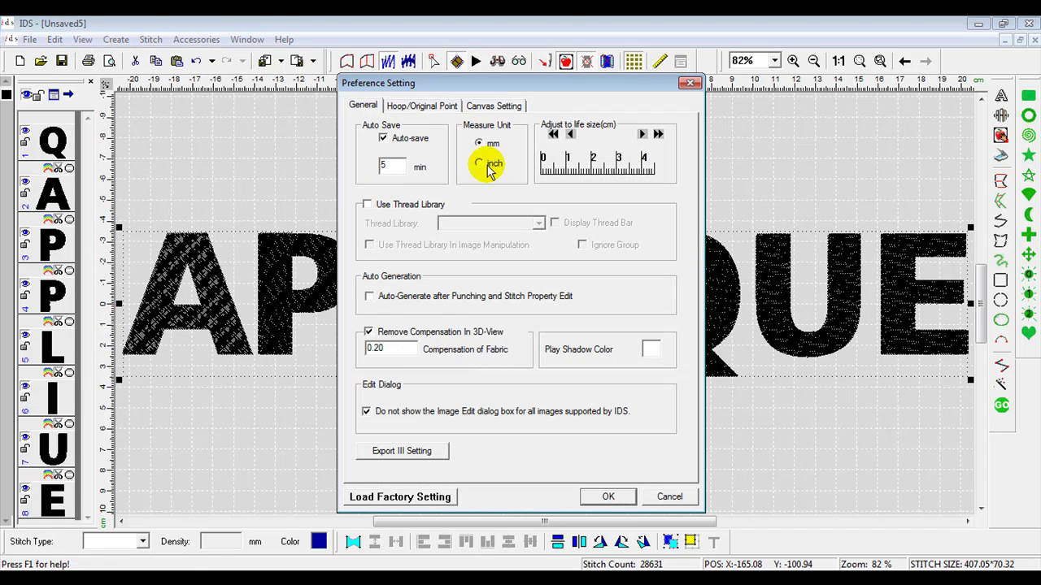
left_click(600, 496)
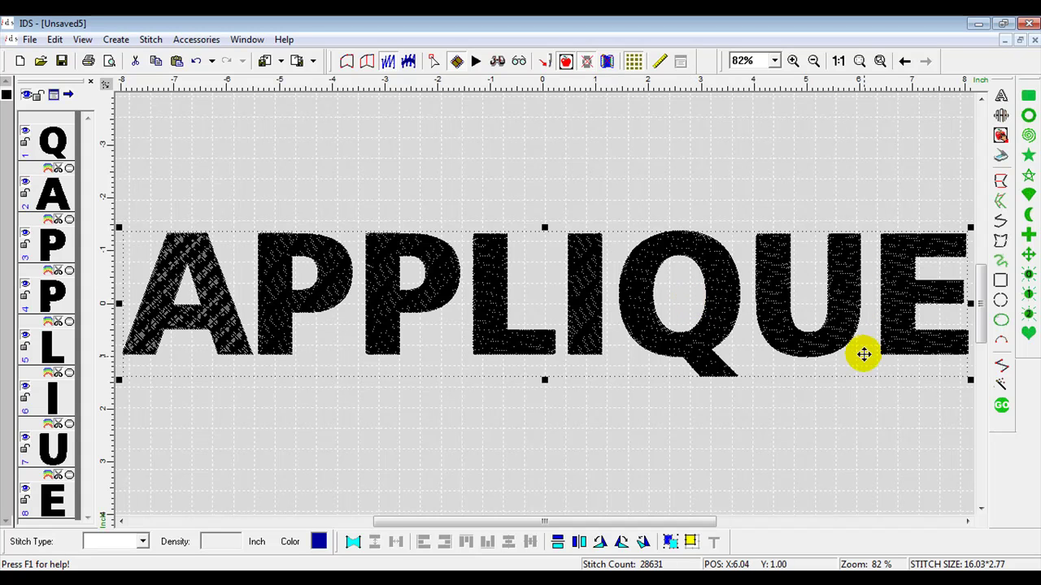
Select all eight letters and change their stitch type to Applique
left_click(6, 96)
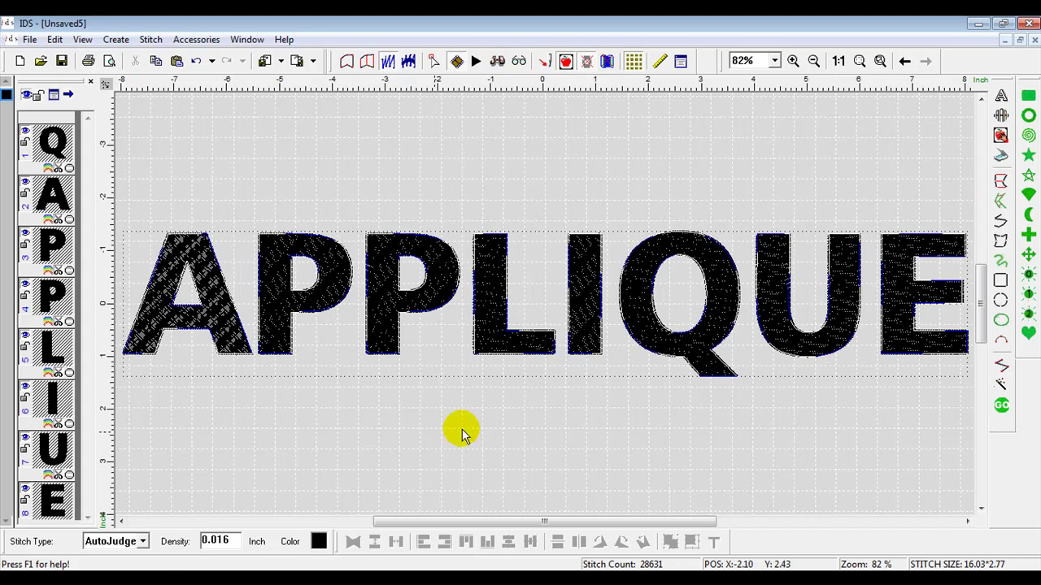
left_click(142, 543)
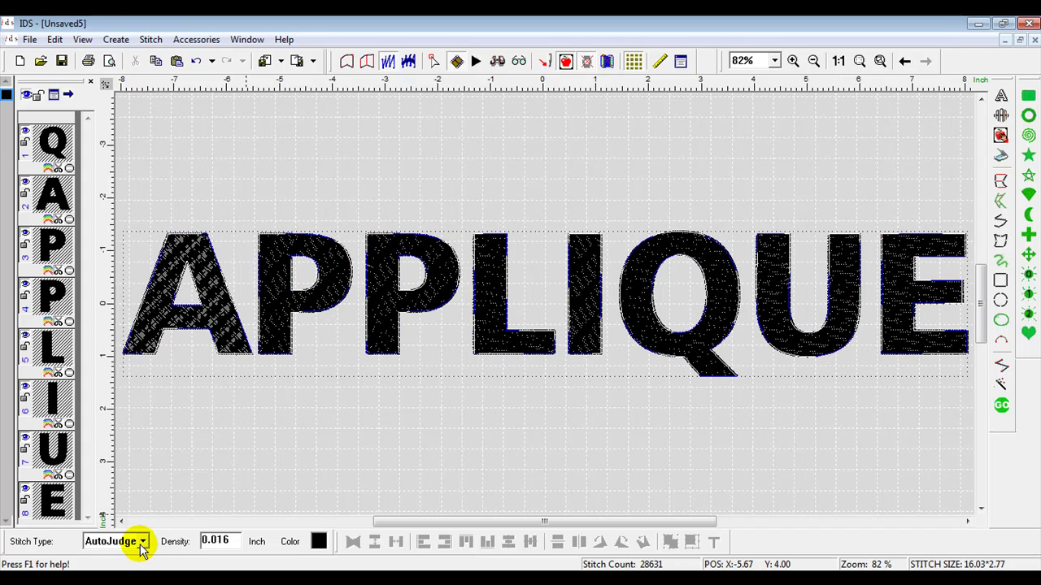
left_click(142, 543)
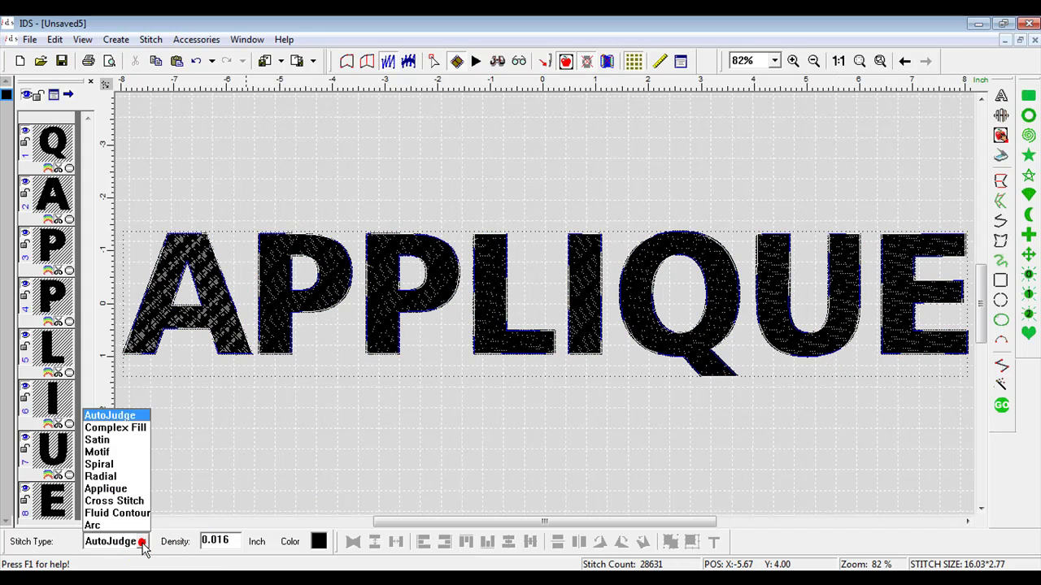
left_click(119, 489)
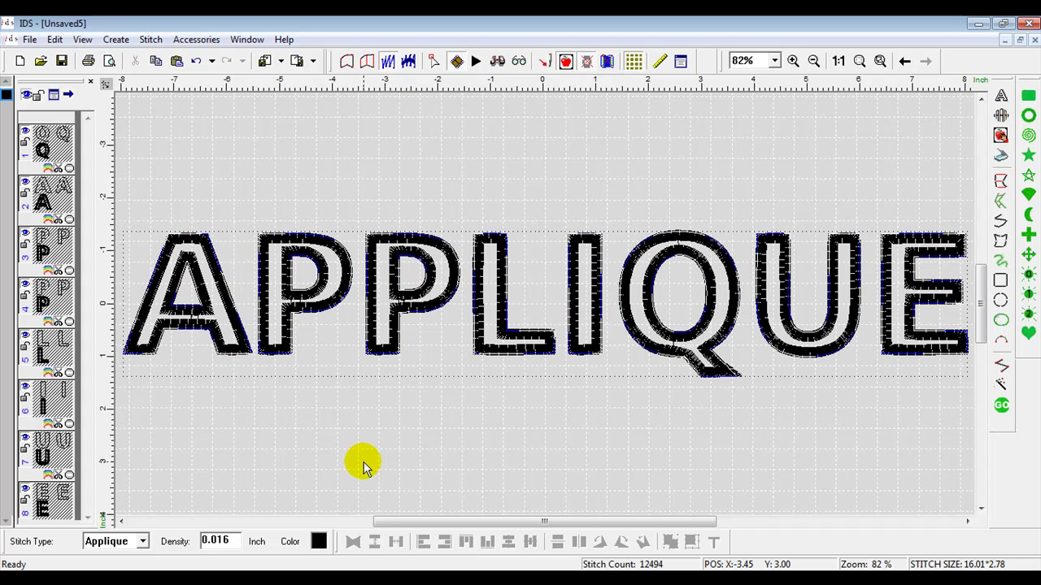
left_click(455, 462)
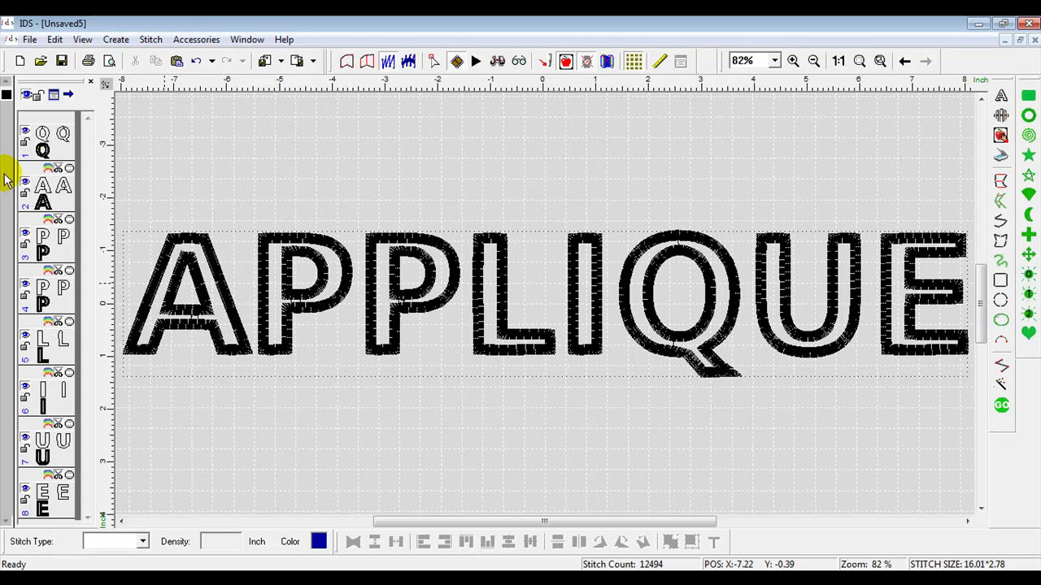
Give all letters an Applique cover width of 0.14 and offset of -0.05, then regenerate stitches
left_click(7, 96)
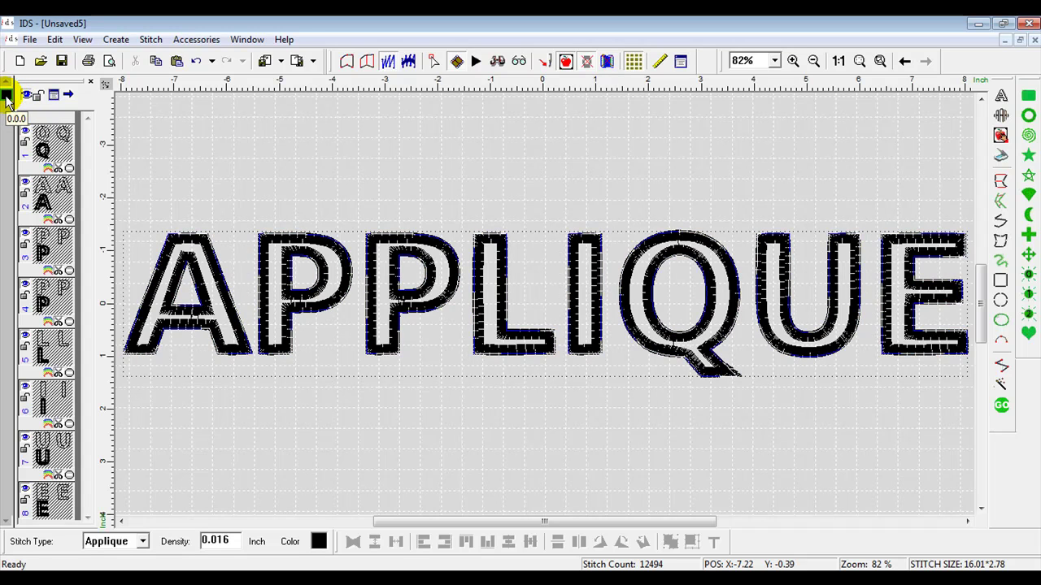
left_click(682, 60)
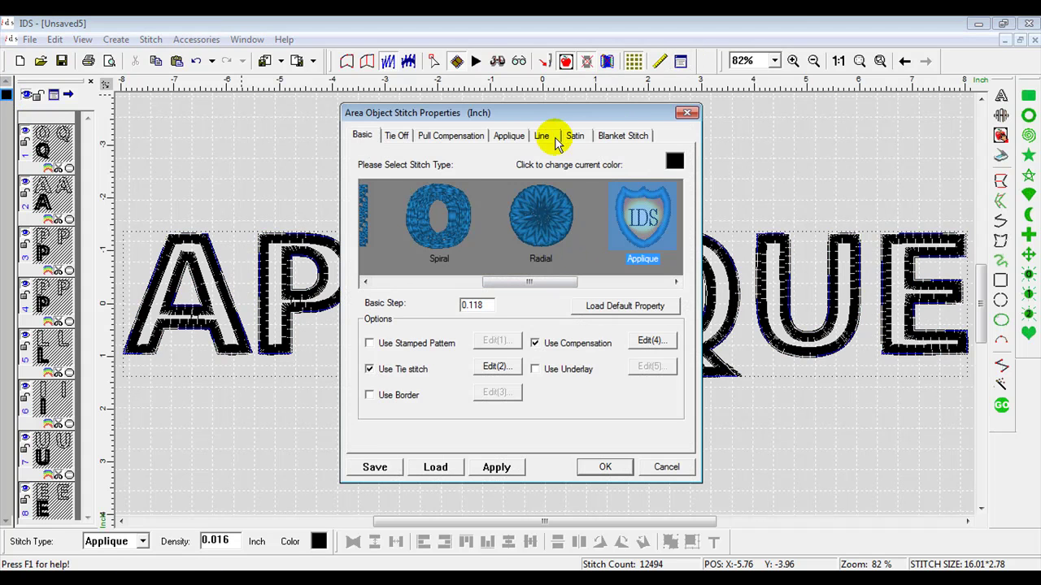
left_click(509, 135)
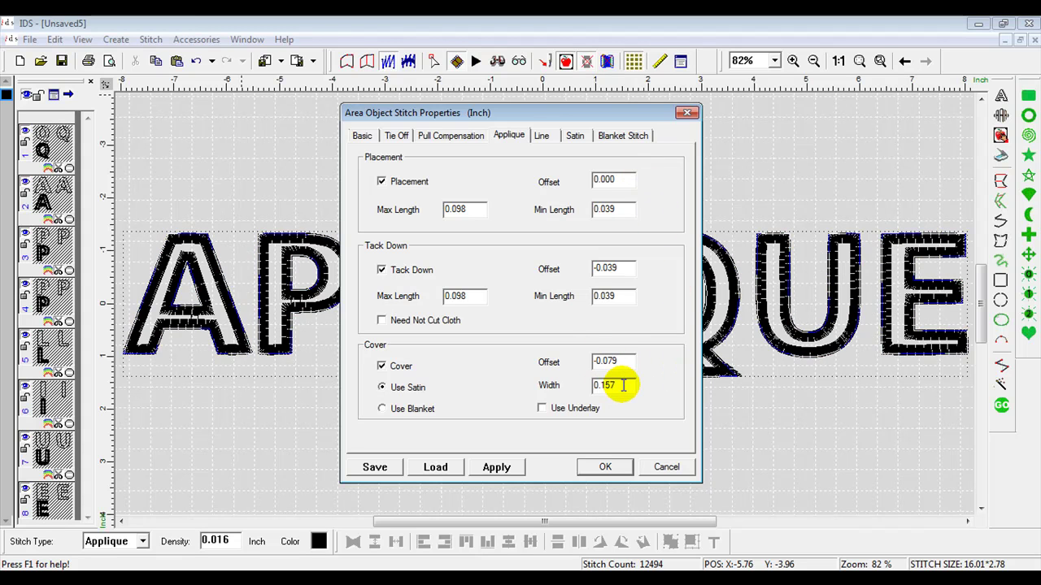
left_click_drag(623, 386, 602, 385)
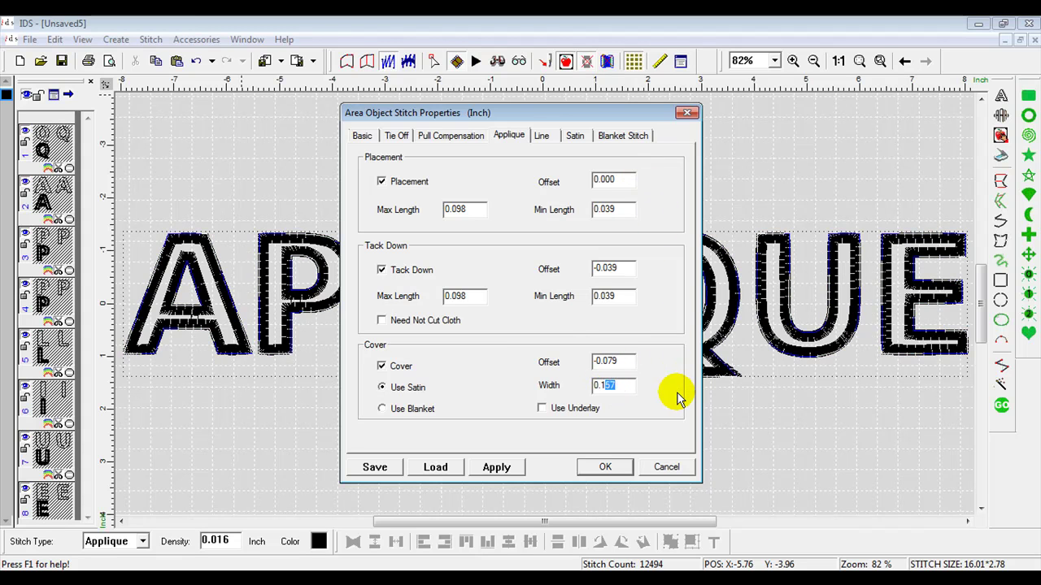
type("4")
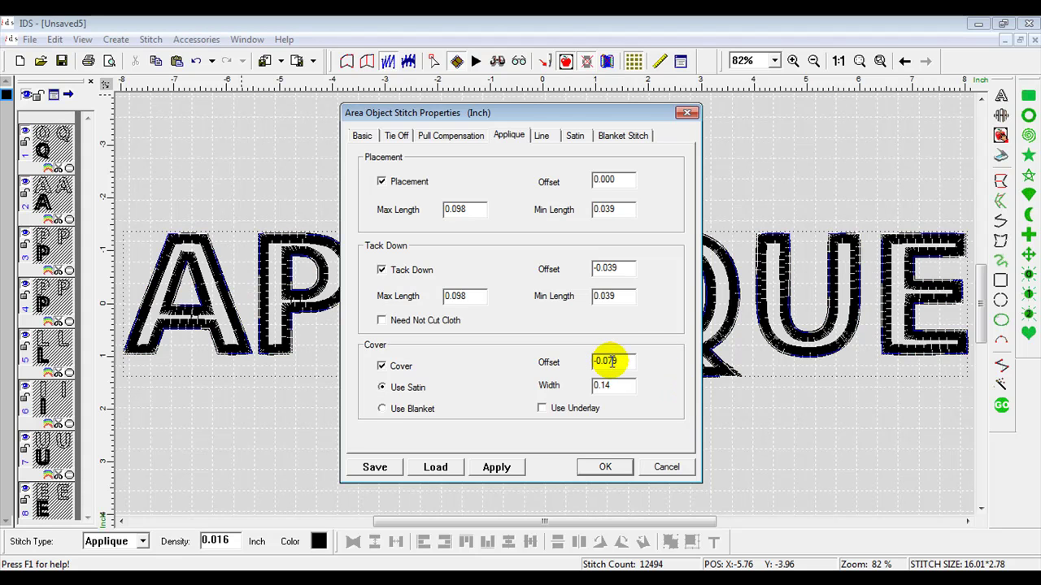
left_click_drag(609, 362, 619, 363)
type("5")
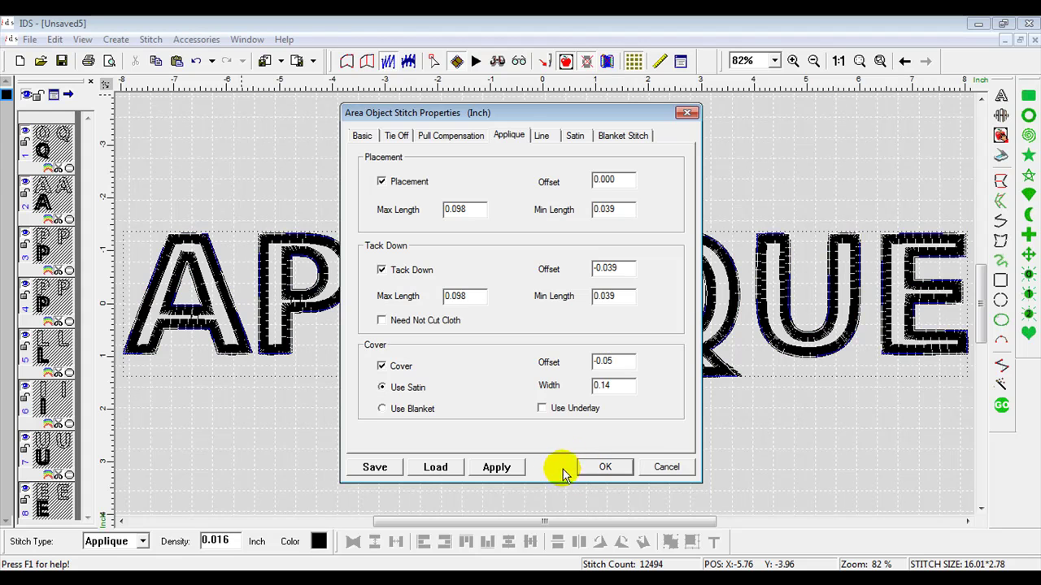
left_click(608, 469)
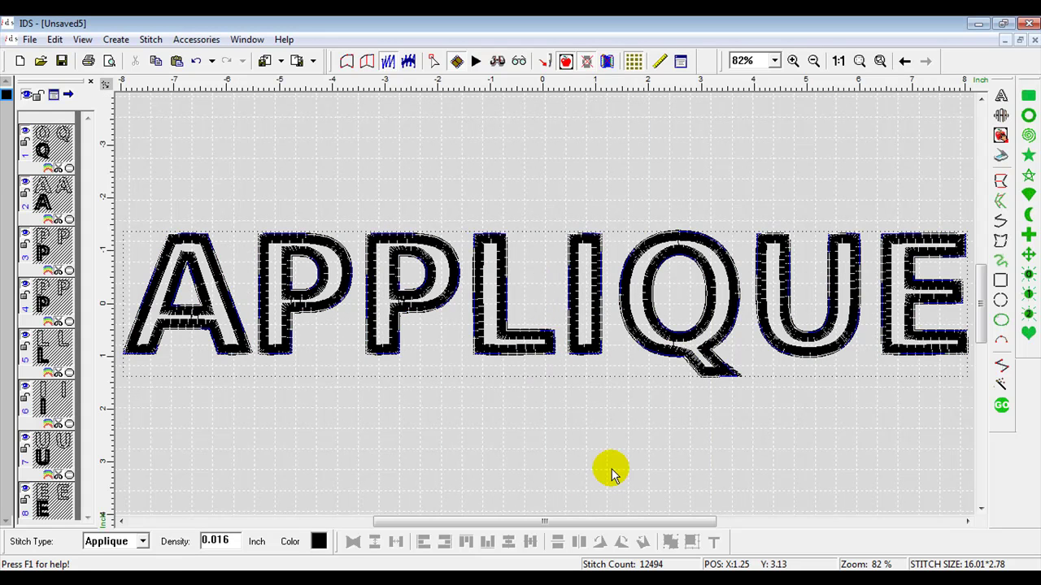
left_click(1002, 405)
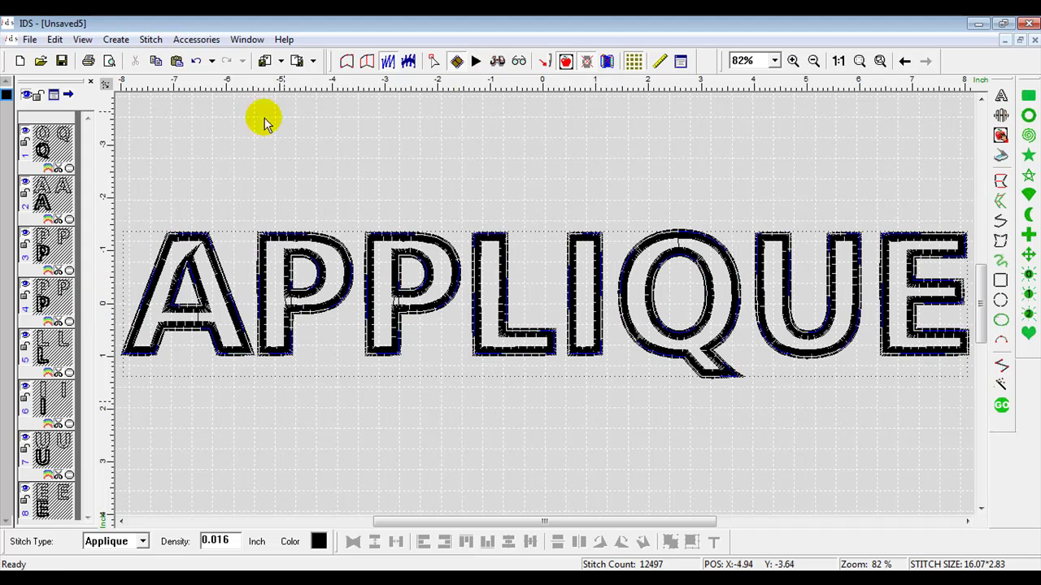
Zoom in on the letter A's top tip and enter outline editing mode
left_click(793, 60)
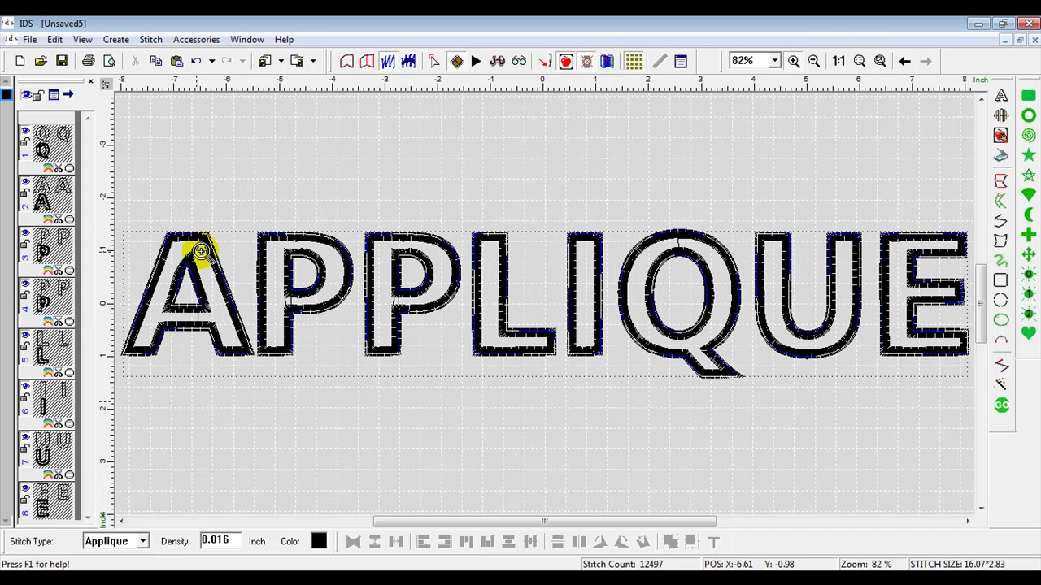
left_click_drag(179, 253, 188, 244)
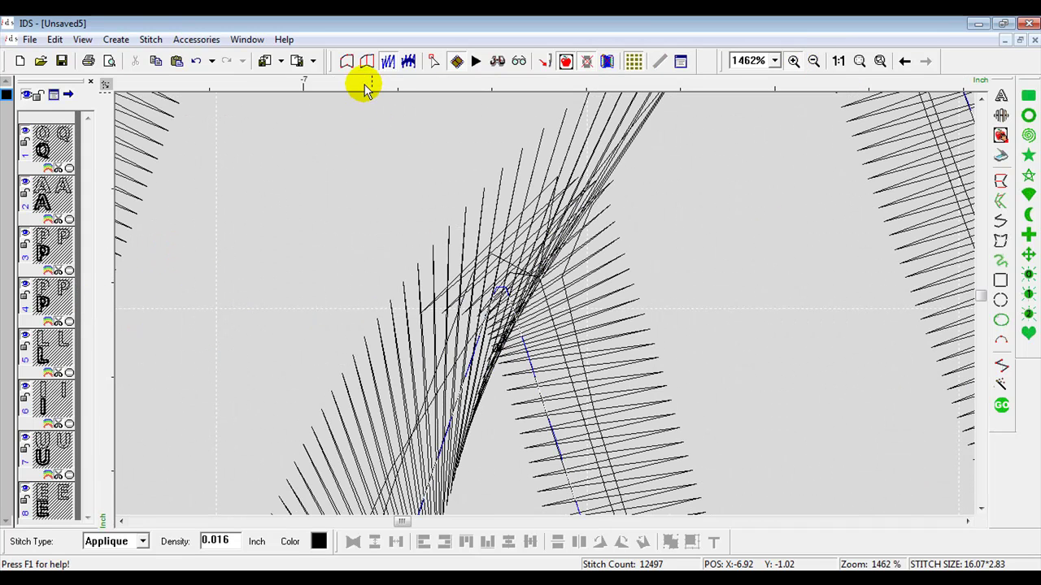
left_click(366, 68)
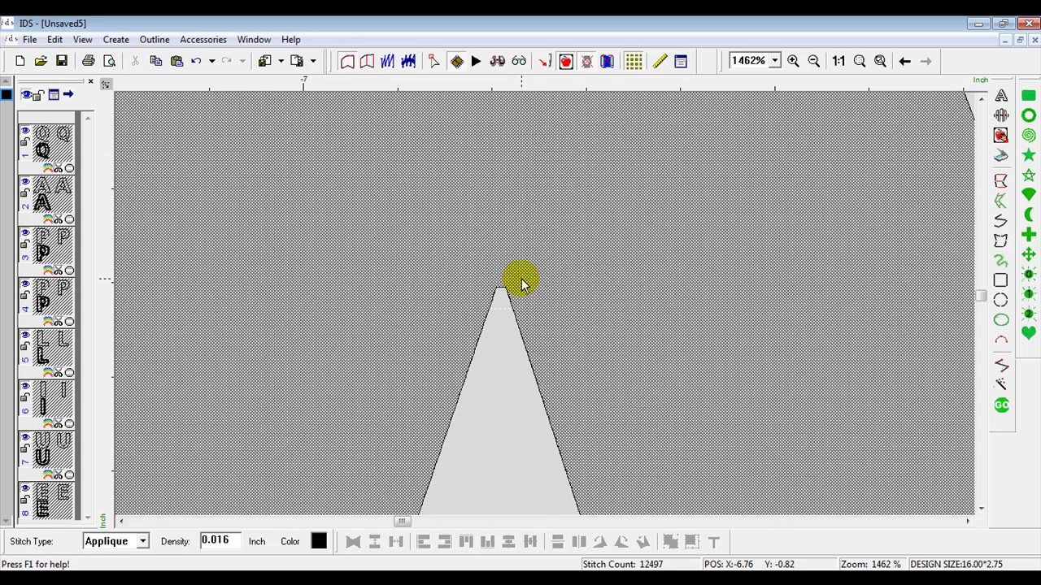
right_click(521, 285)
left_click(544, 292)
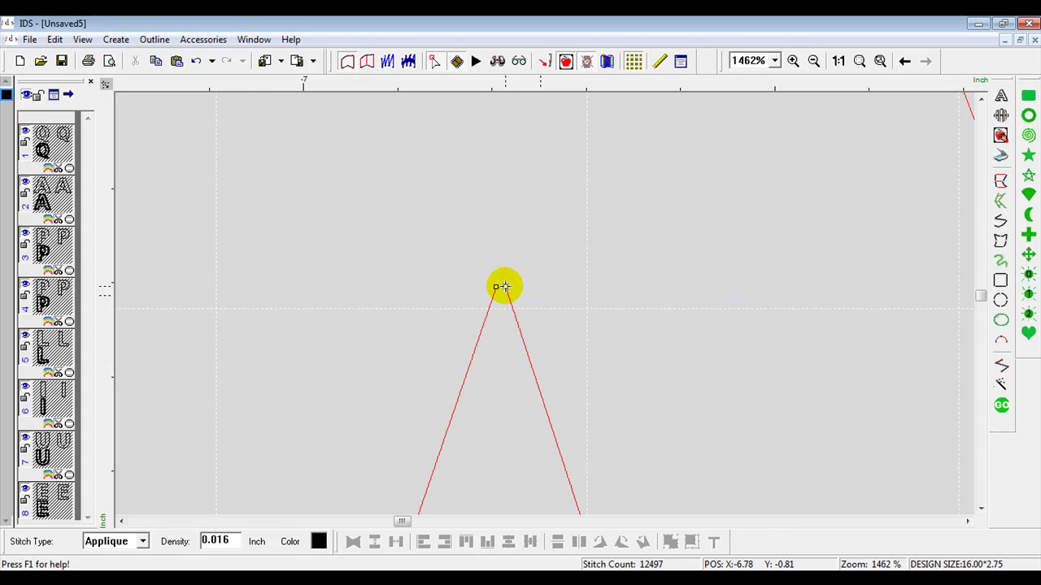
Nudge the A's tip node slightly right, regenerate stitches, and zoom back out
left_click(562, 61)
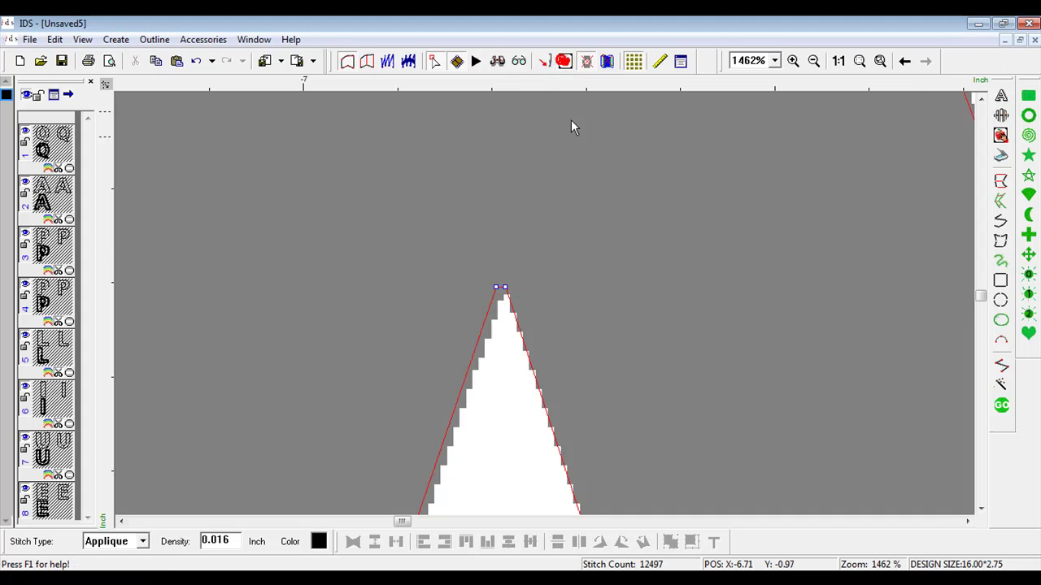
left_click(499, 287)
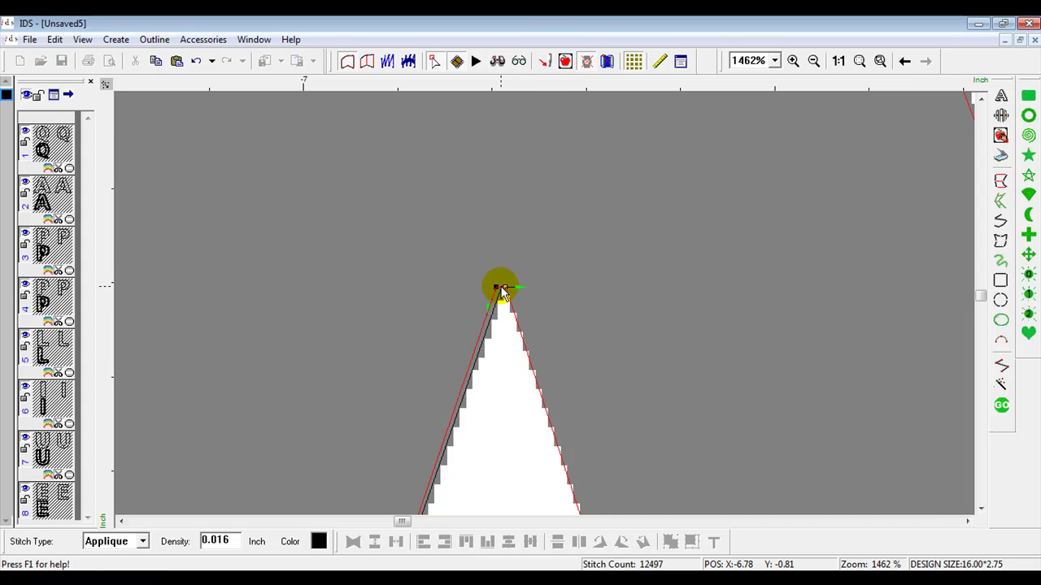
left_click_drag(502, 287, 509, 285)
left_click(509, 291)
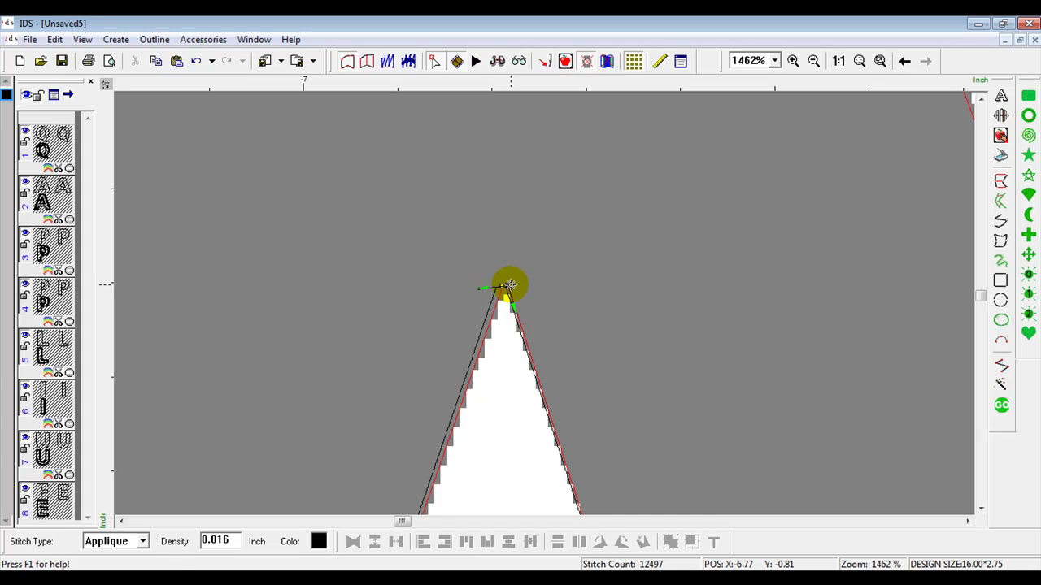
left_click(1002, 408)
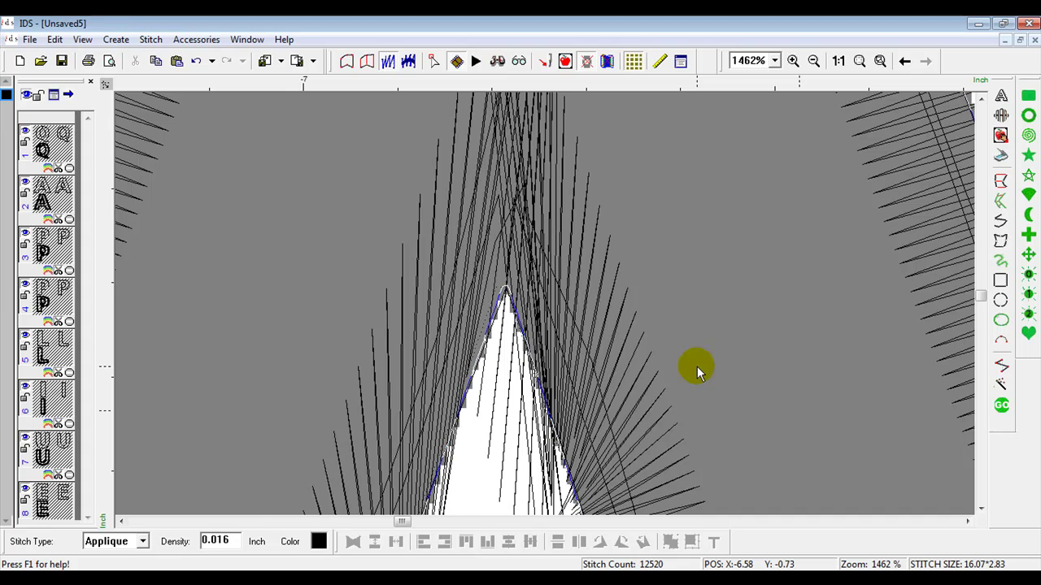
key("1")
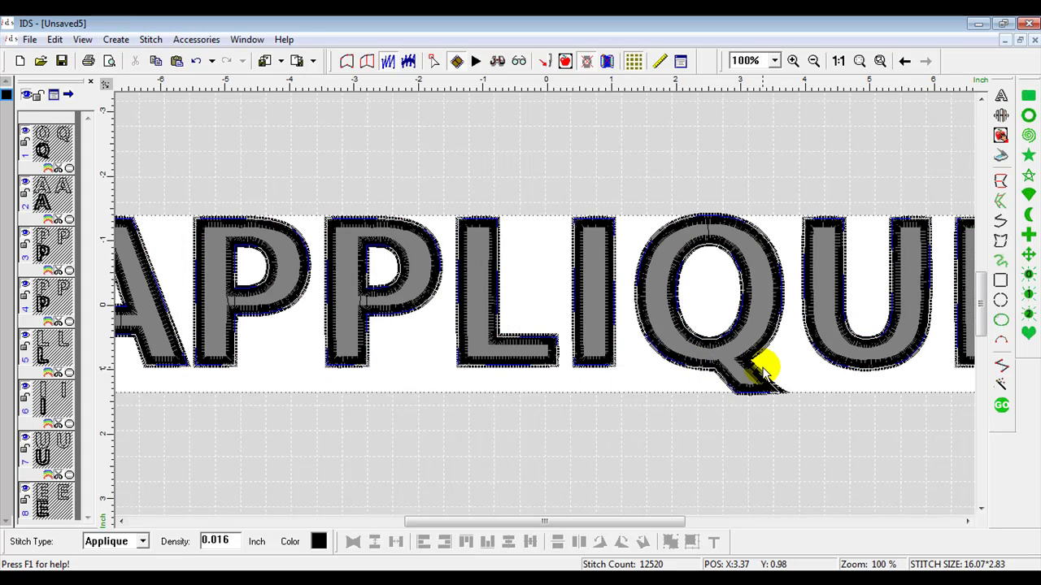
Switch back to the Untitled-1 CorelDRAW X5 window showing the bold APPLIQUE lettering
left_click(351, 579)
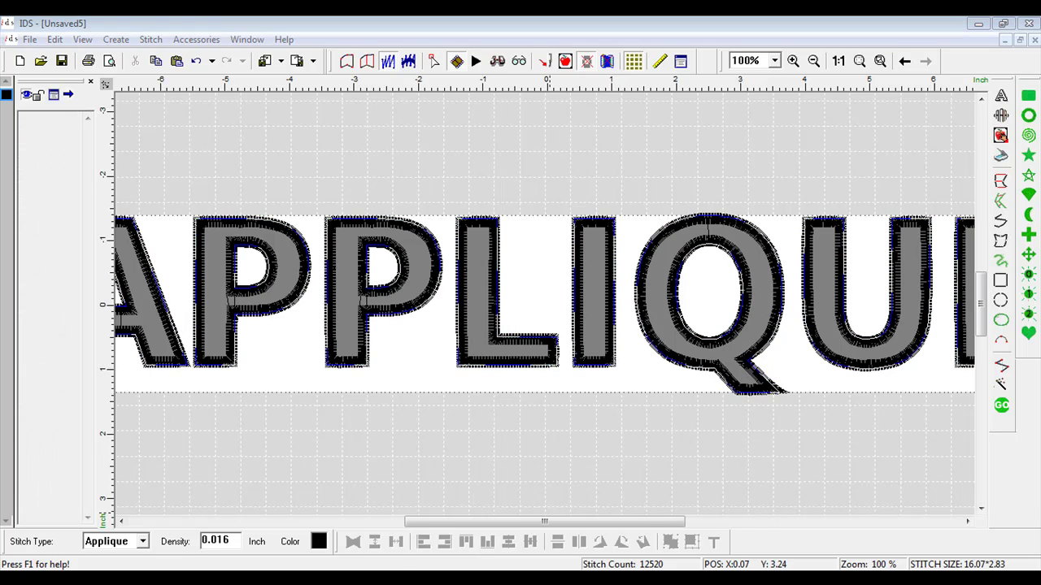
left_click(350, 552)
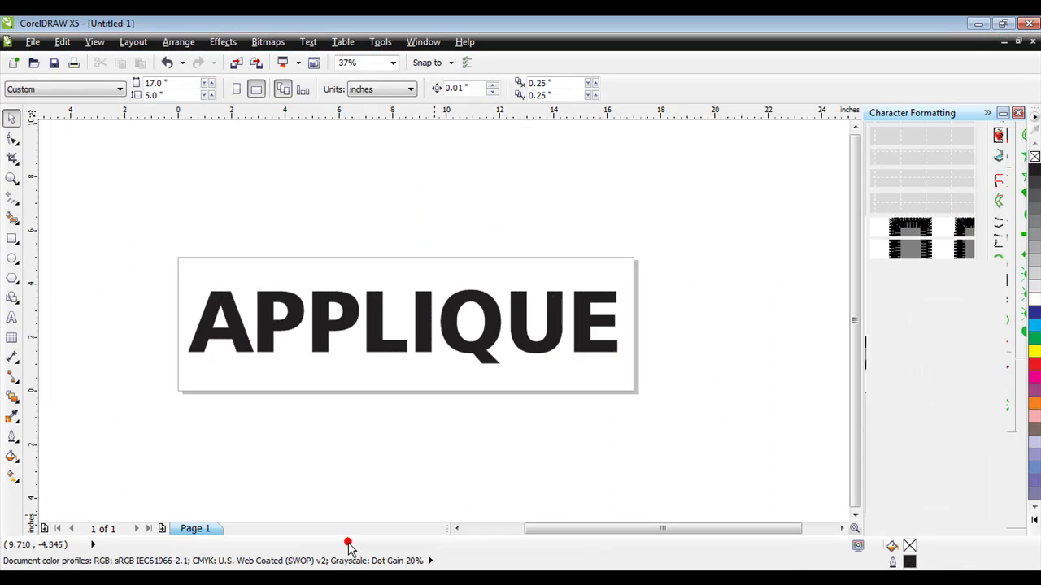